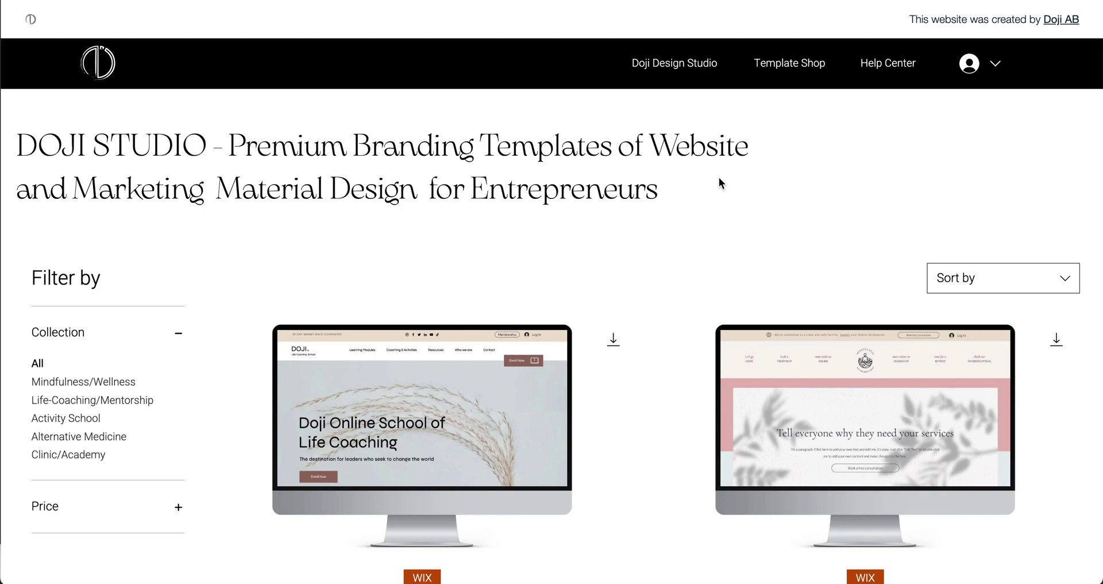
# - Examine the order in which the website and Canva templates are displayed in the live shop gallery
pyautogui.scroll(-2, 733, 315)
pyautogui.scroll(-3, 733, 313)
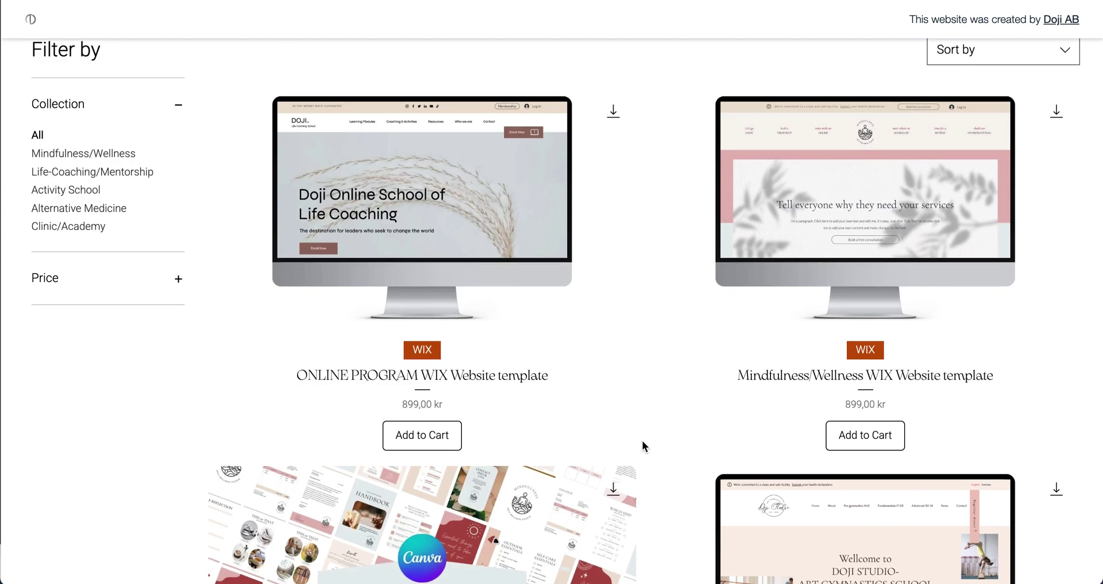
pyautogui.scroll(3, 644, 446)
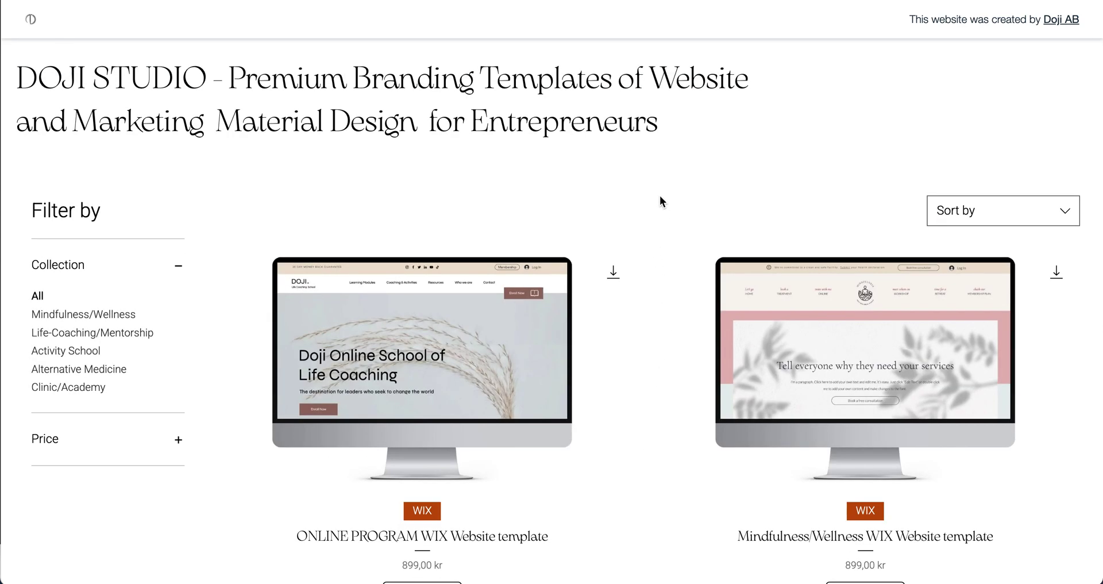
pyautogui.scroll(-1, 622, 339)
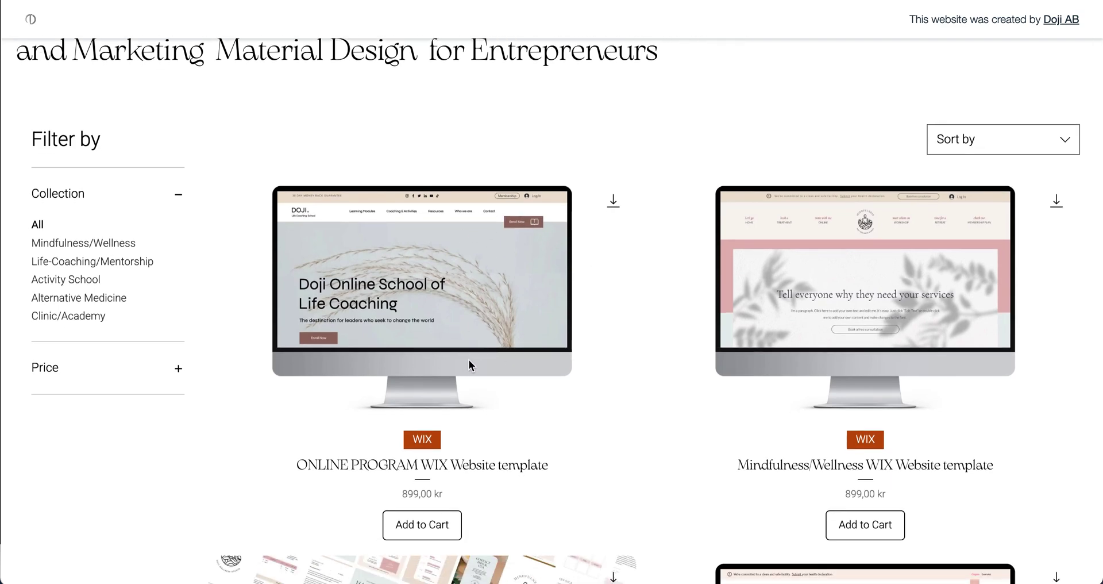
pyautogui.scroll(-1, 489, 268)
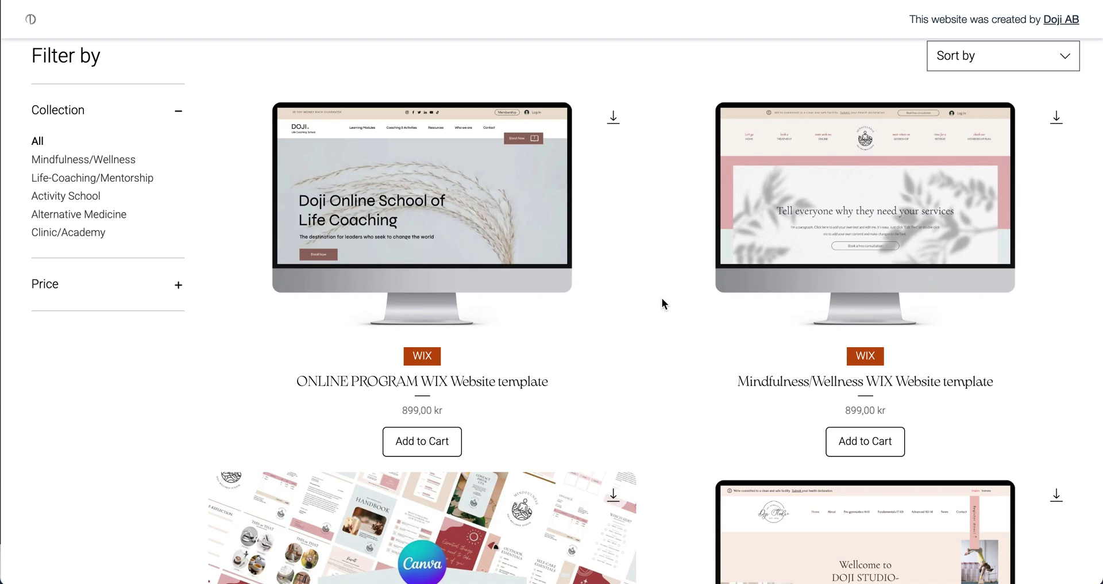
pyautogui.scroll(-1, 662, 303)
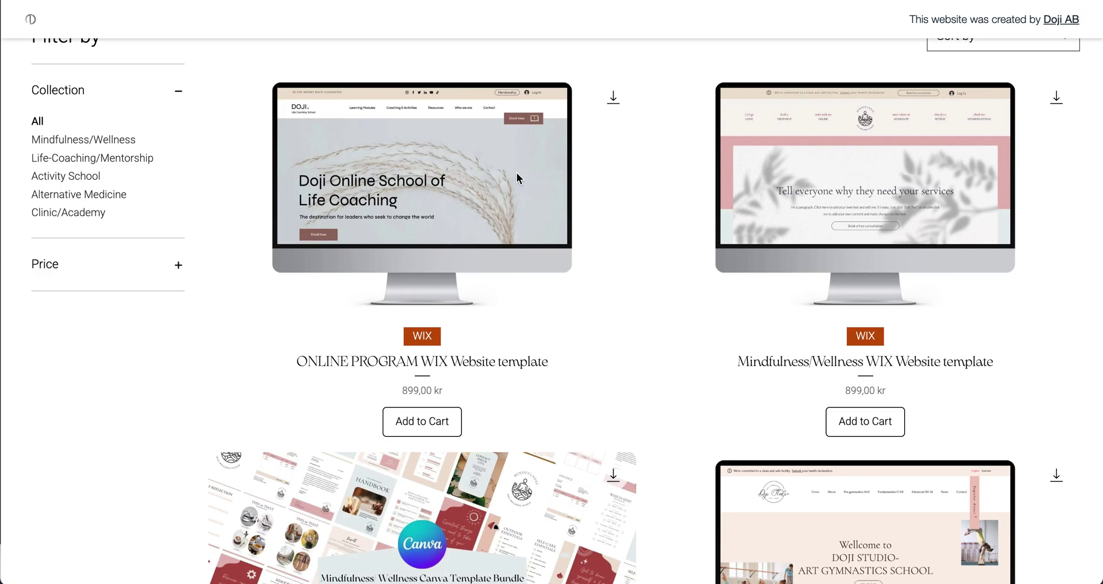
pyautogui.scroll(-2, 632, 341)
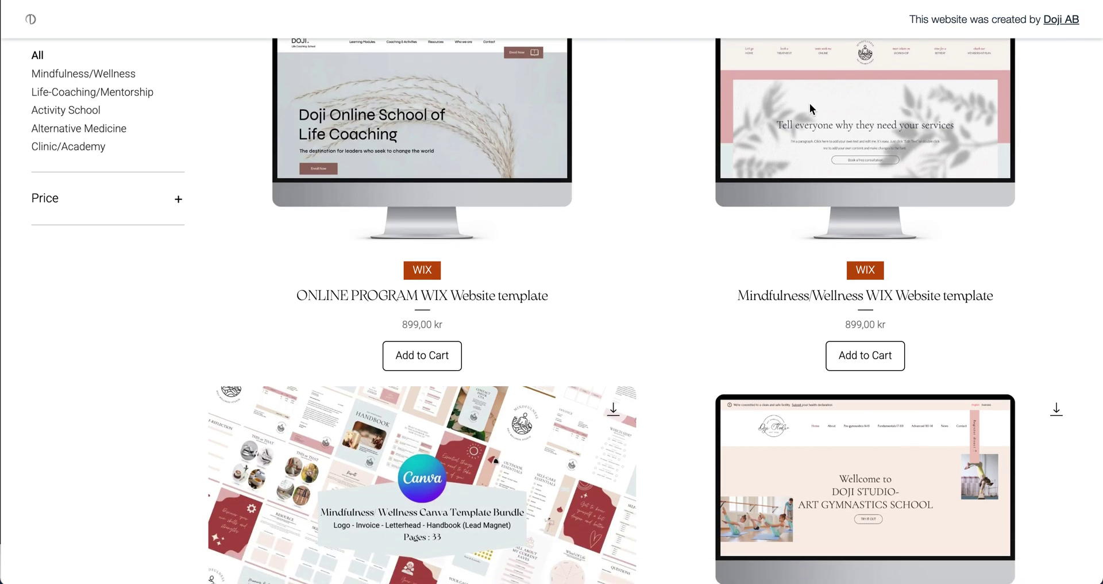
pyautogui.scroll(-5, 809, 103)
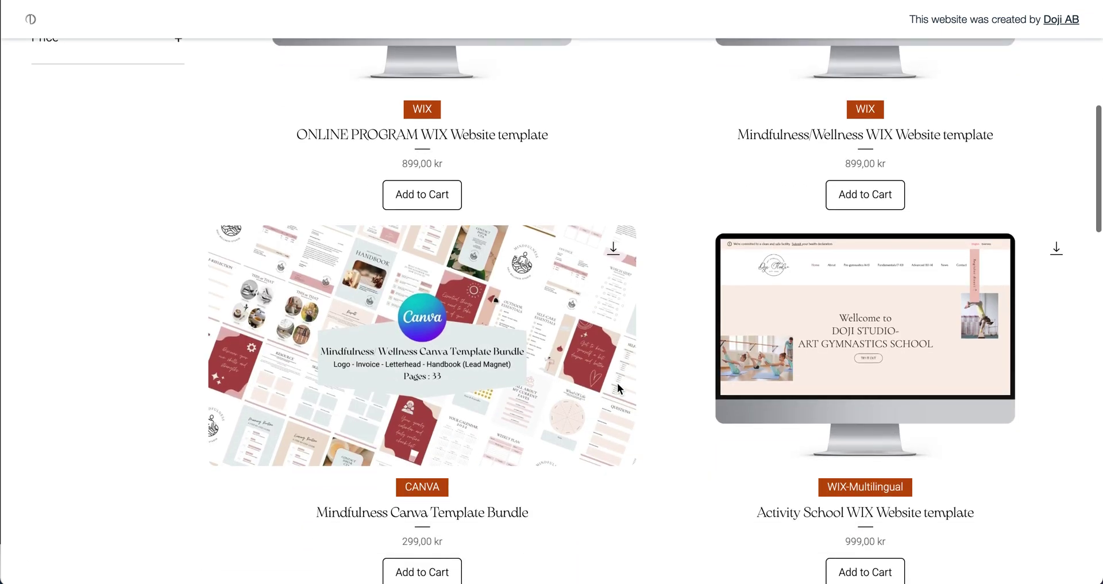
pyautogui.scroll(1, 485, 353)
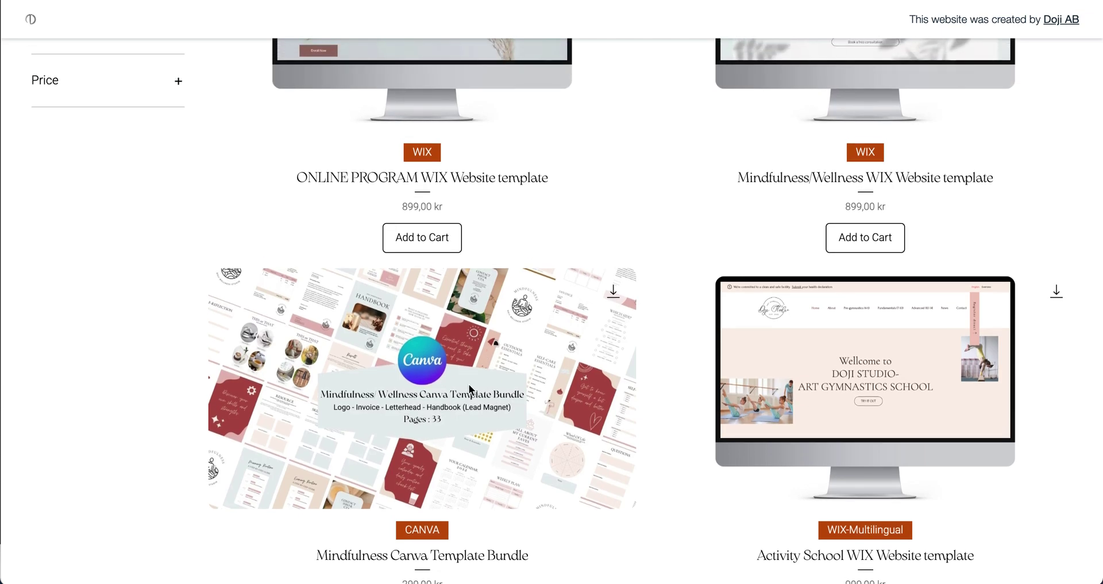
pyautogui.scroll(3, 772, 85)
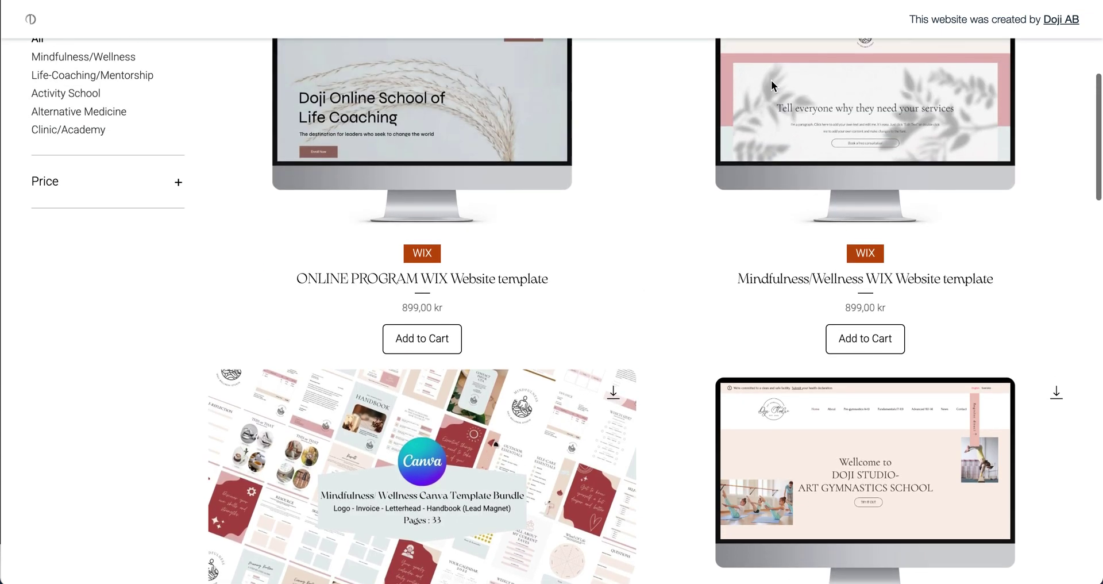
pyautogui.scroll(-1, 509, 445)
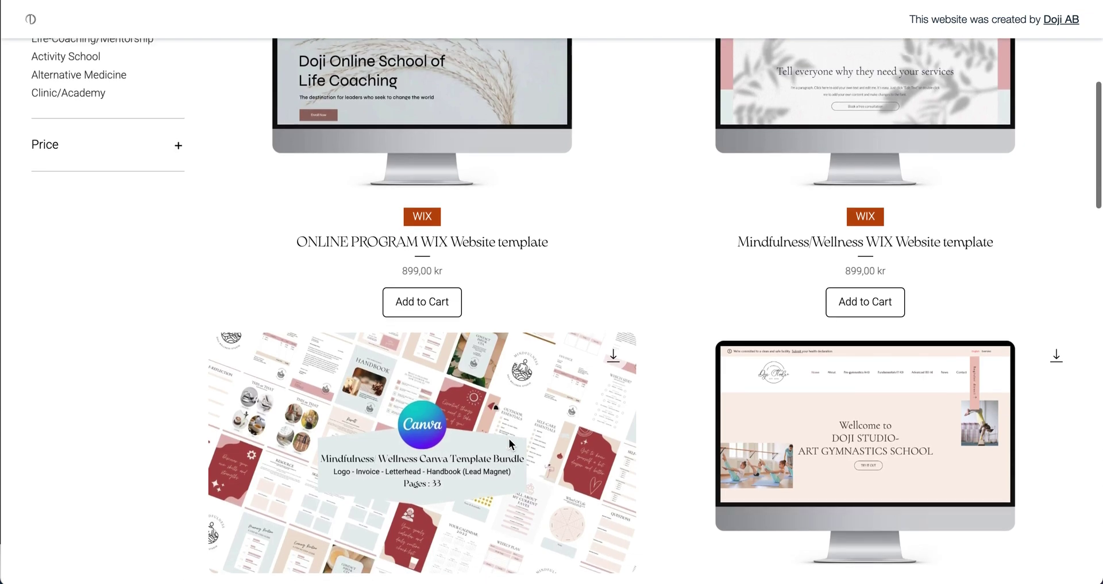
pyautogui.scroll(2, 509, 443)
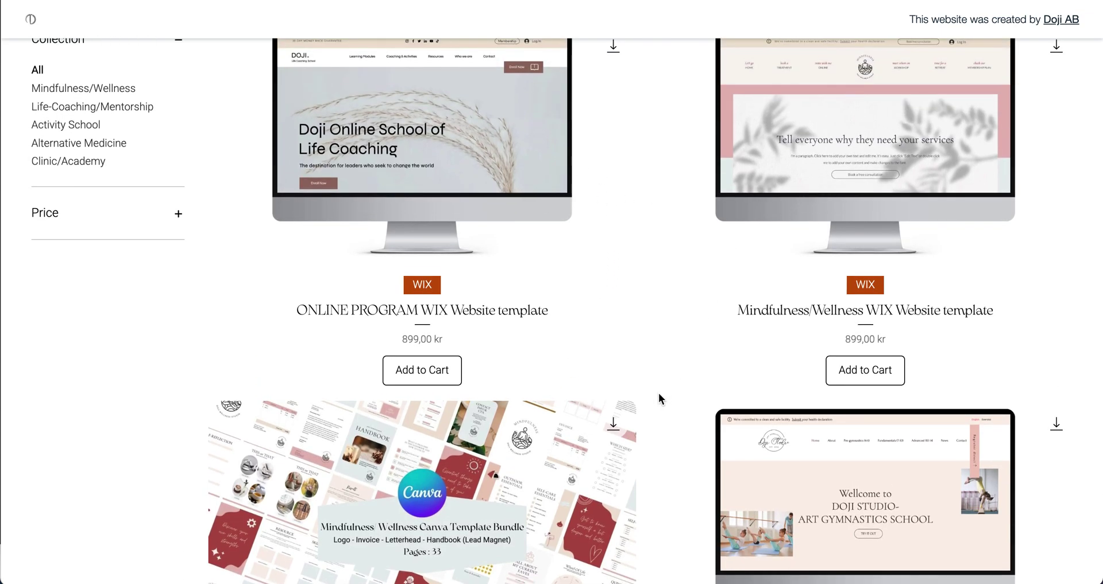
pyautogui.scroll(-2, 659, 397)
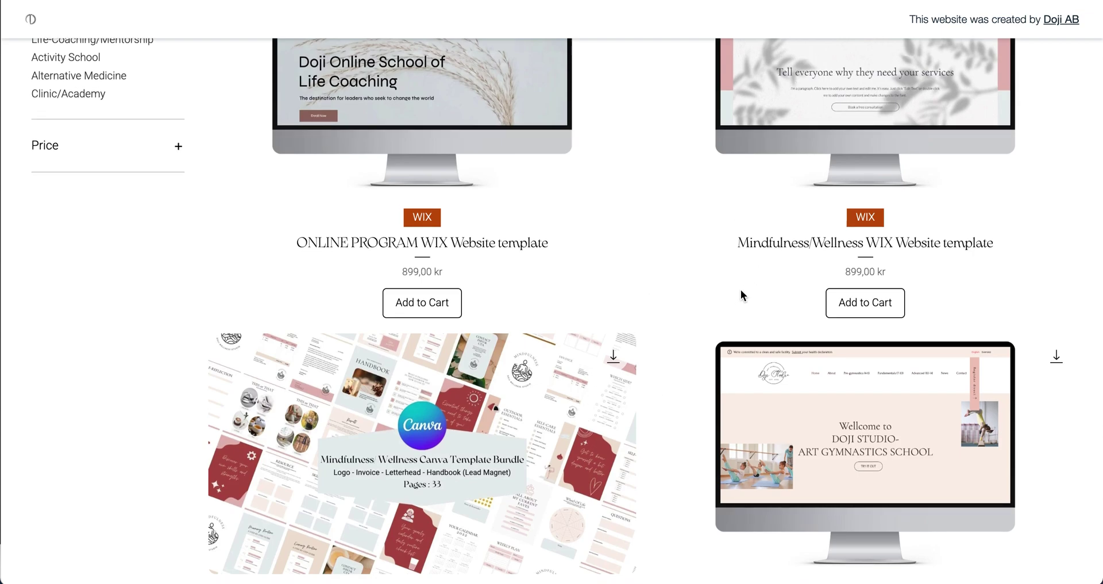
pyautogui.scroll(-2, 618, 356)
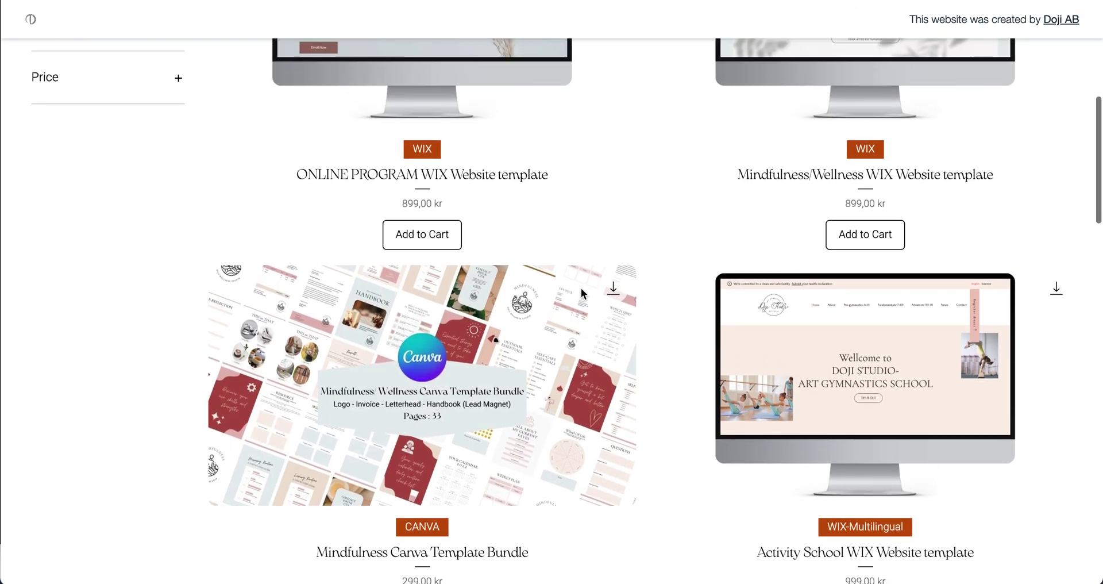
pyautogui.scroll(1, 581, 288)
pyautogui.scroll(-6, 726, 202)
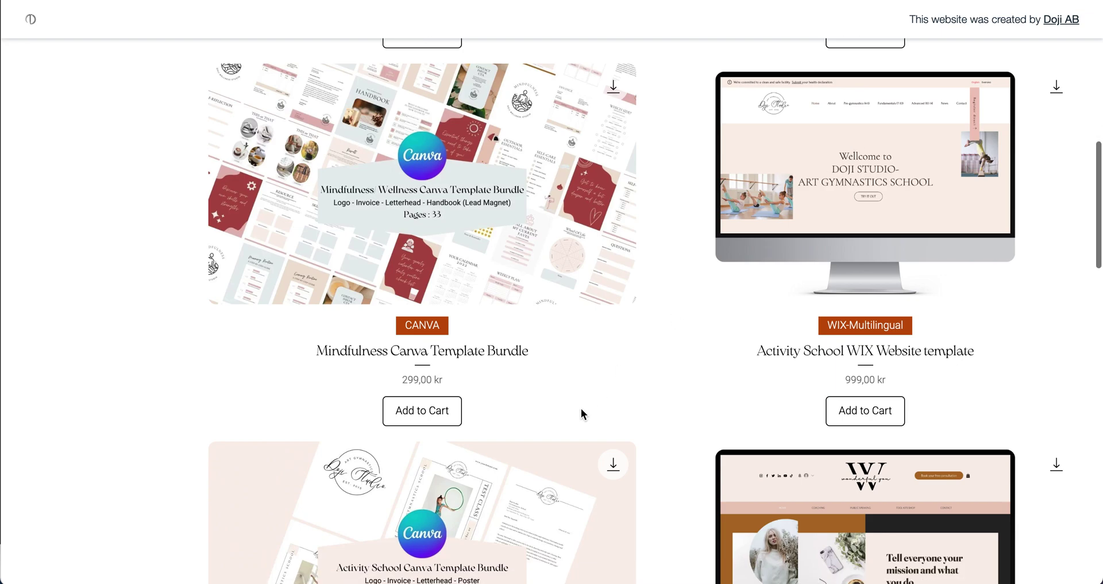
pyautogui.scroll(-4, 581, 410)
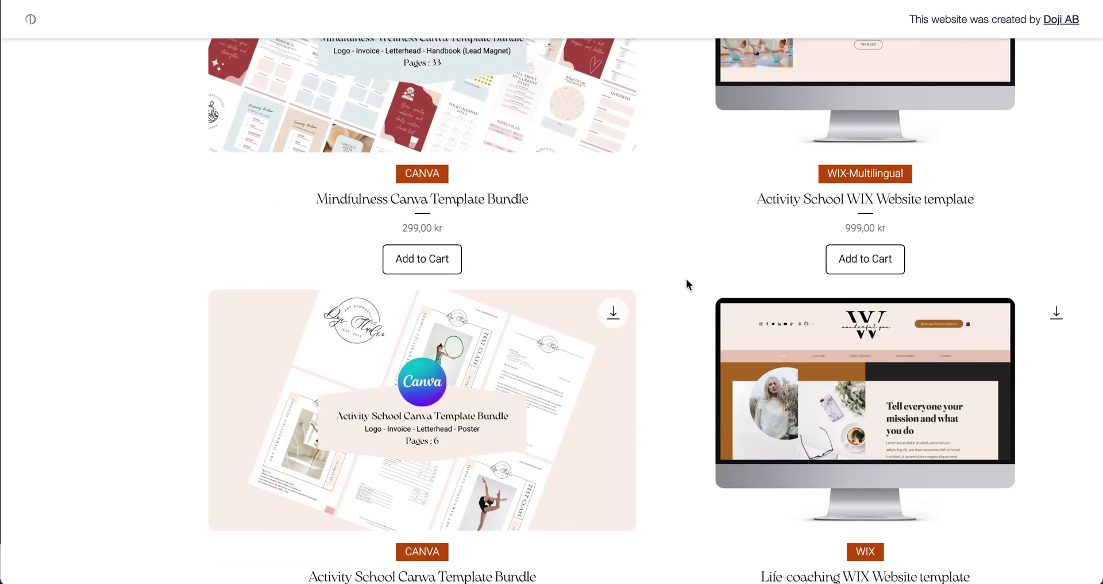
pyautogui.scroll(10, 679, 287)
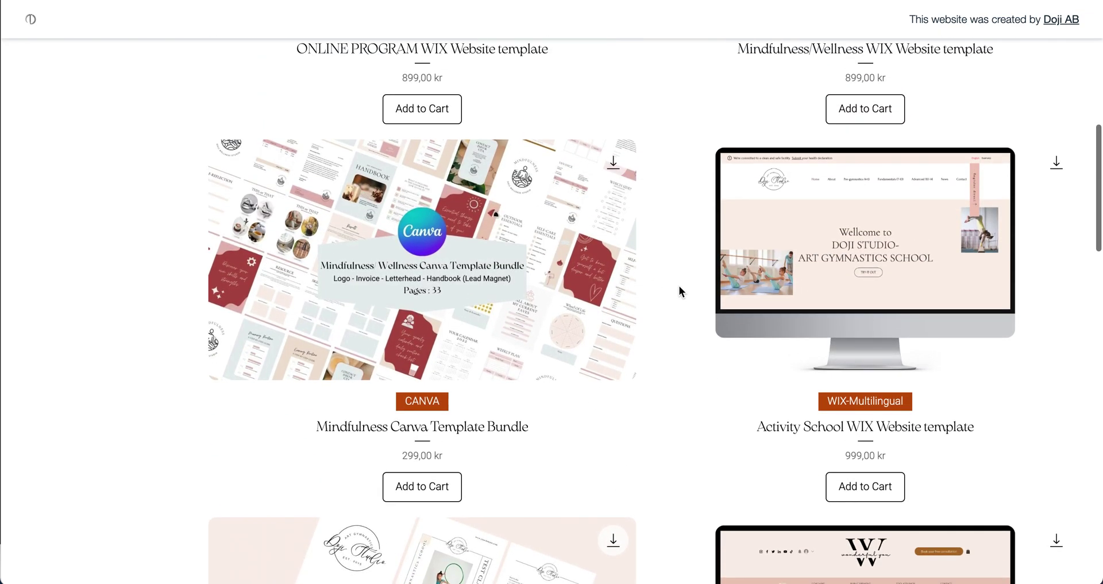
pyautogui.scroll(5, 678, 285)
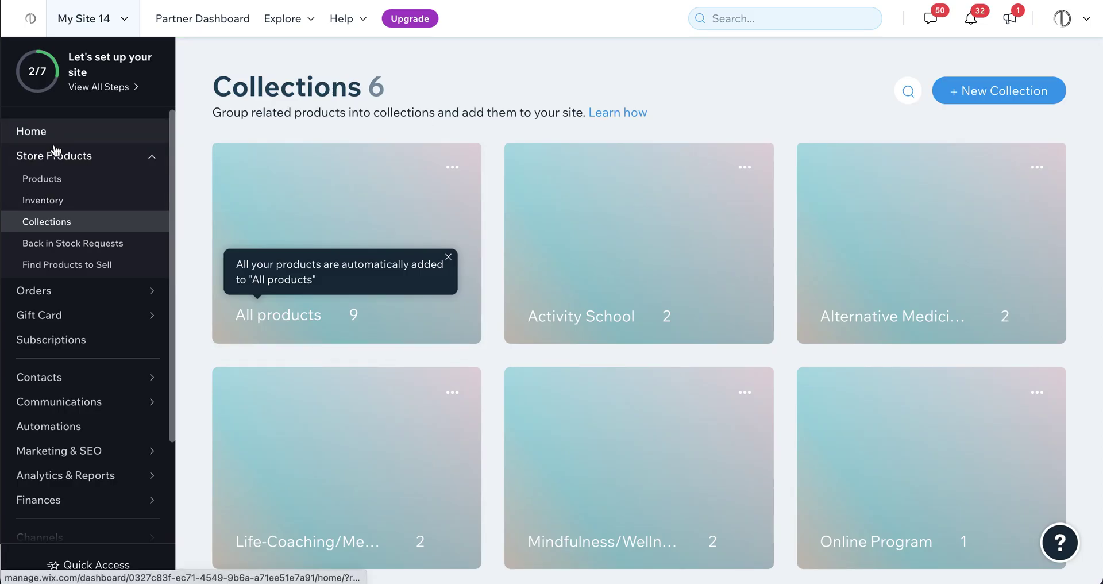
# - Open the store's Products list and go to the page for rearranging the product order
pyautogui.click(60, 165)
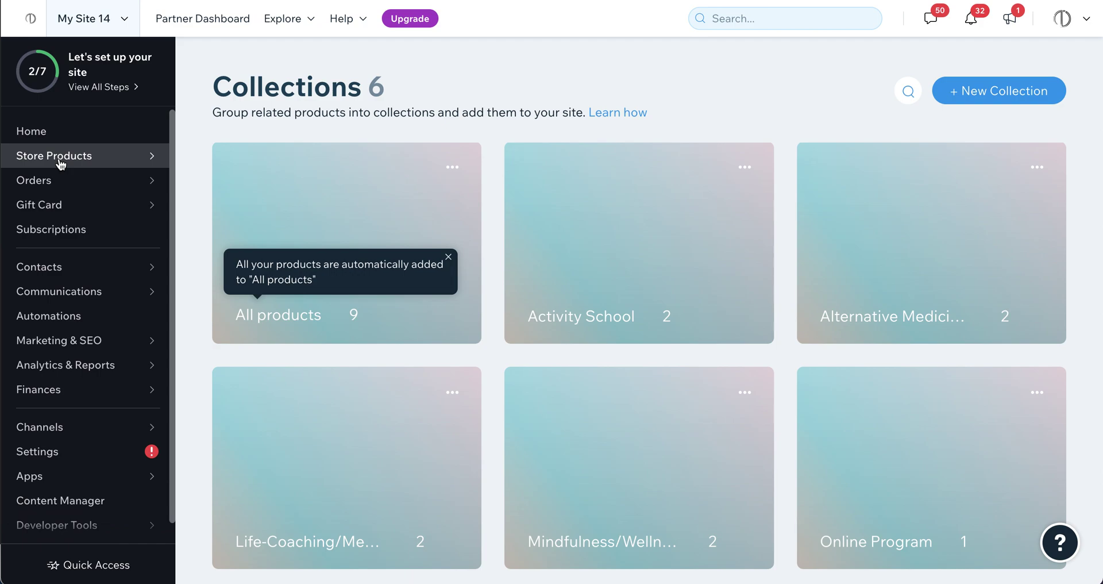
pyautogui.click(127, 165)
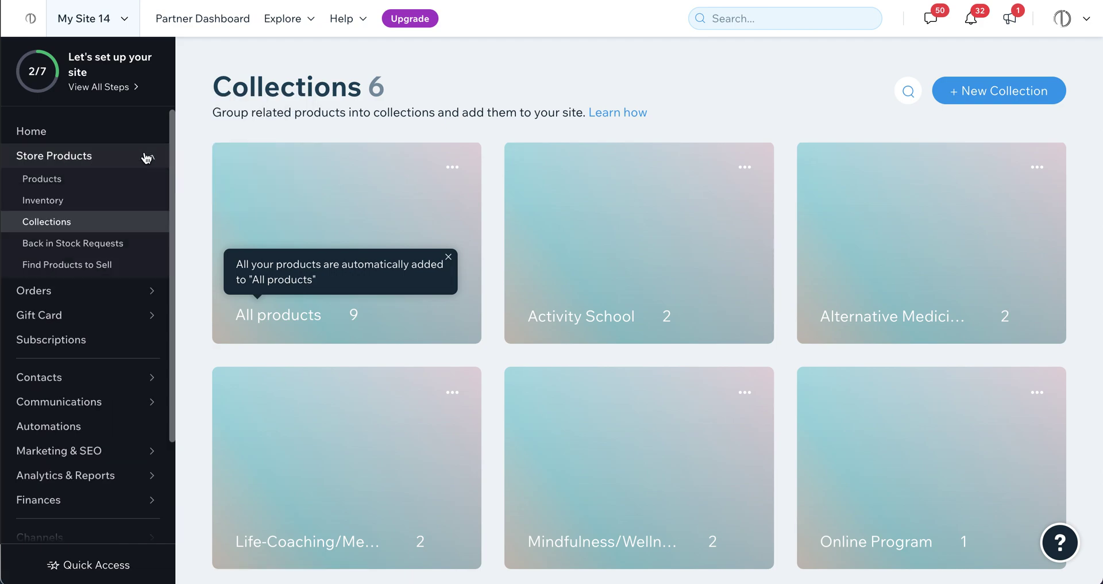
pyautogui.click(91, 184)
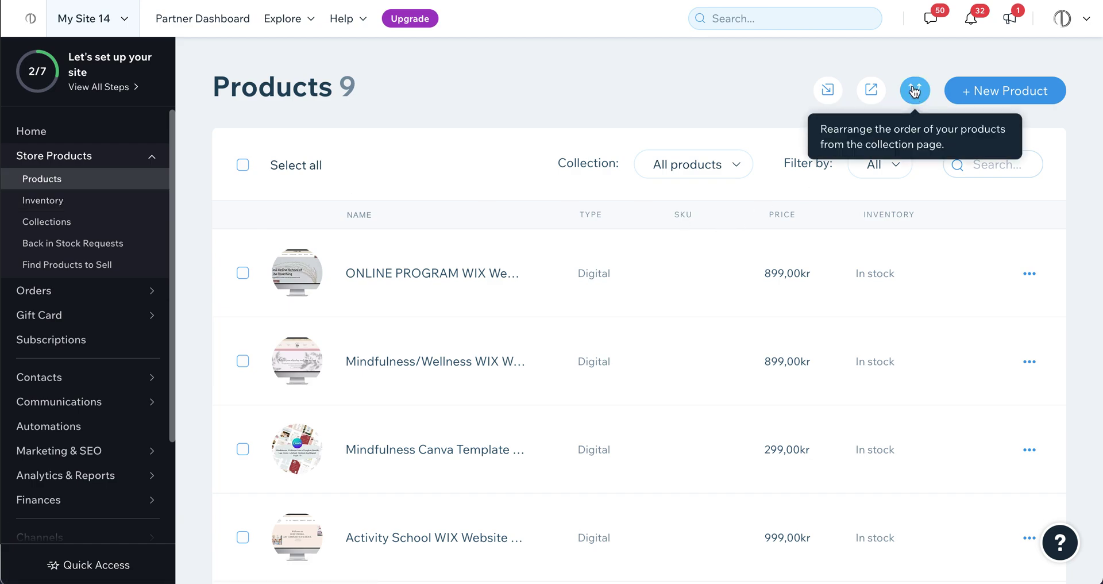
pyautogui.click(914, 91)
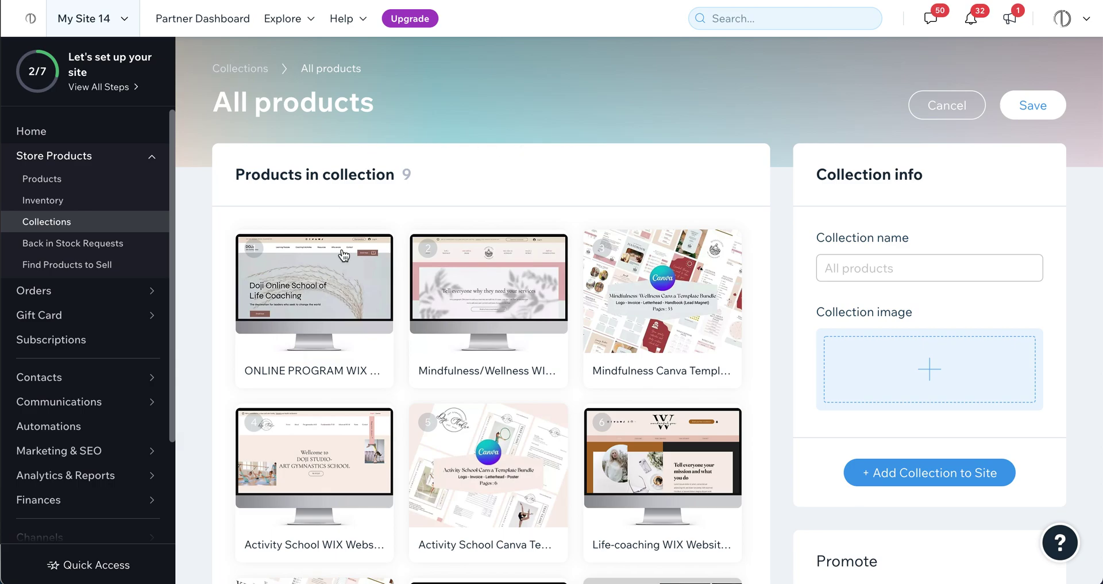
# - Try moving the ONLINE PROGRAM WIX Website template from first to ninth place in the All products collection
pyautogui.scroll(-5, 489, 322)
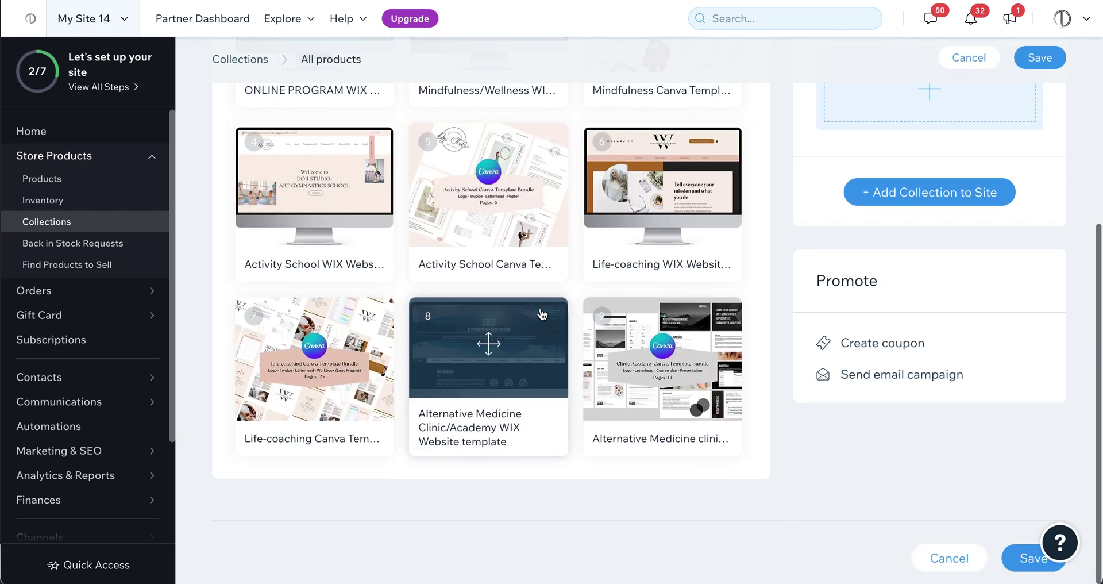
pyautogui.scroll(5, 540, 313)
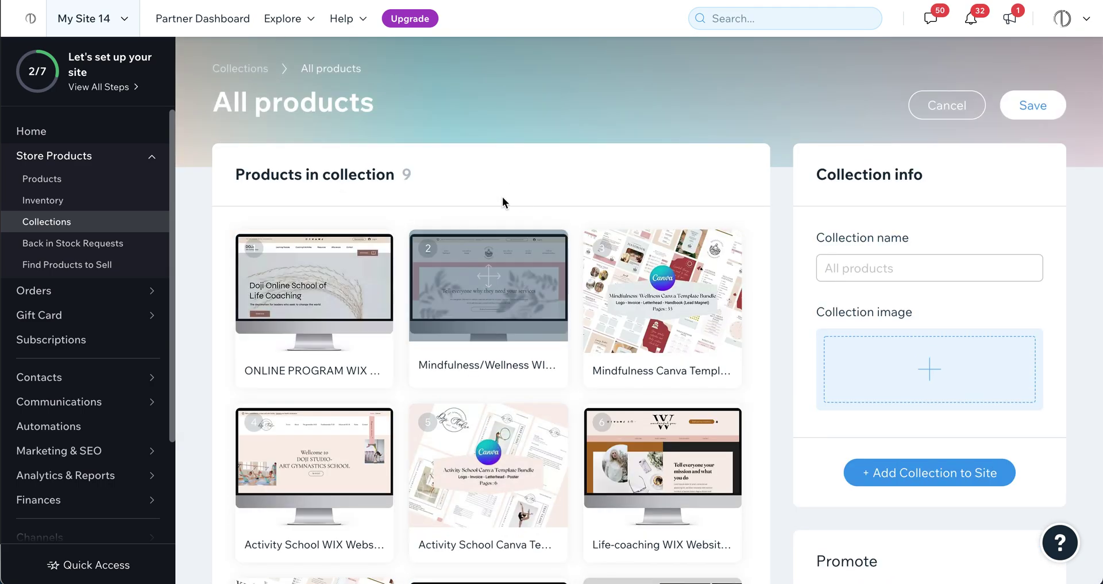
pyautogui.scroll(-2, 502, 197)
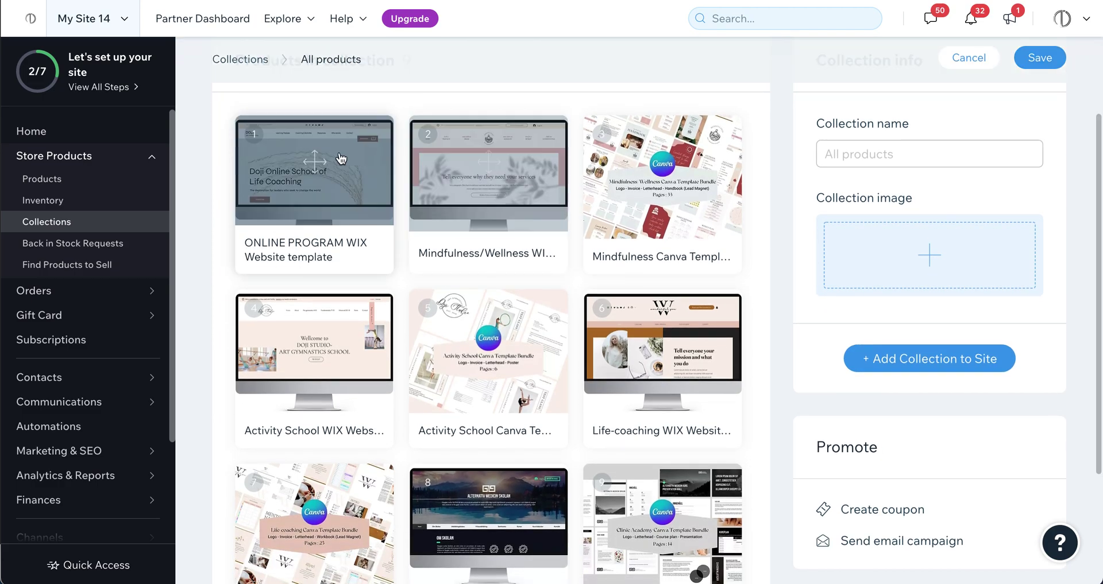
pyautogui.scroll(-2, 562, 413)
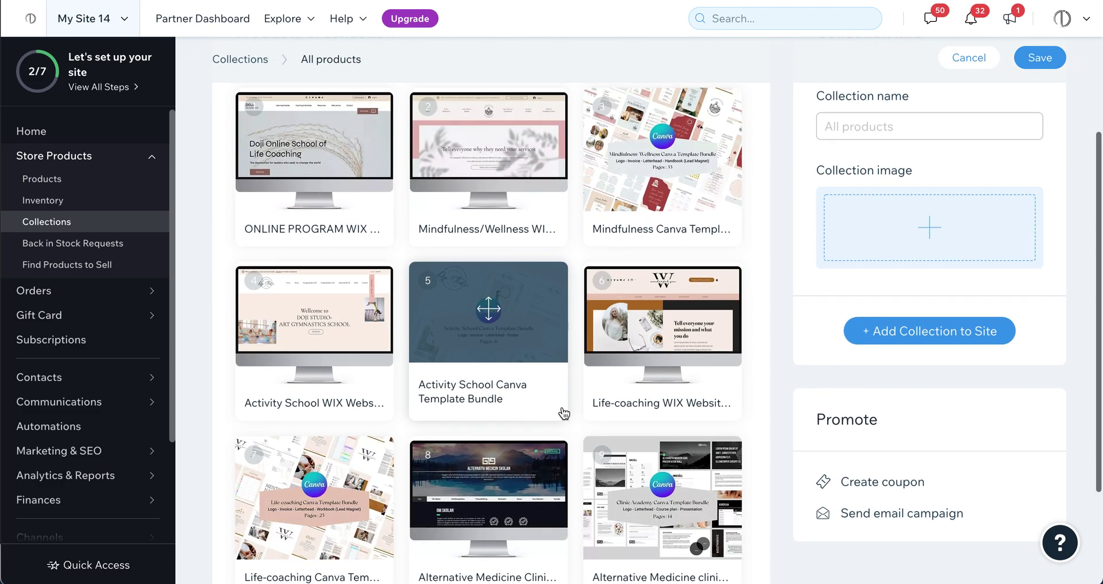
pyautogui.scroll(2, 563, 413)
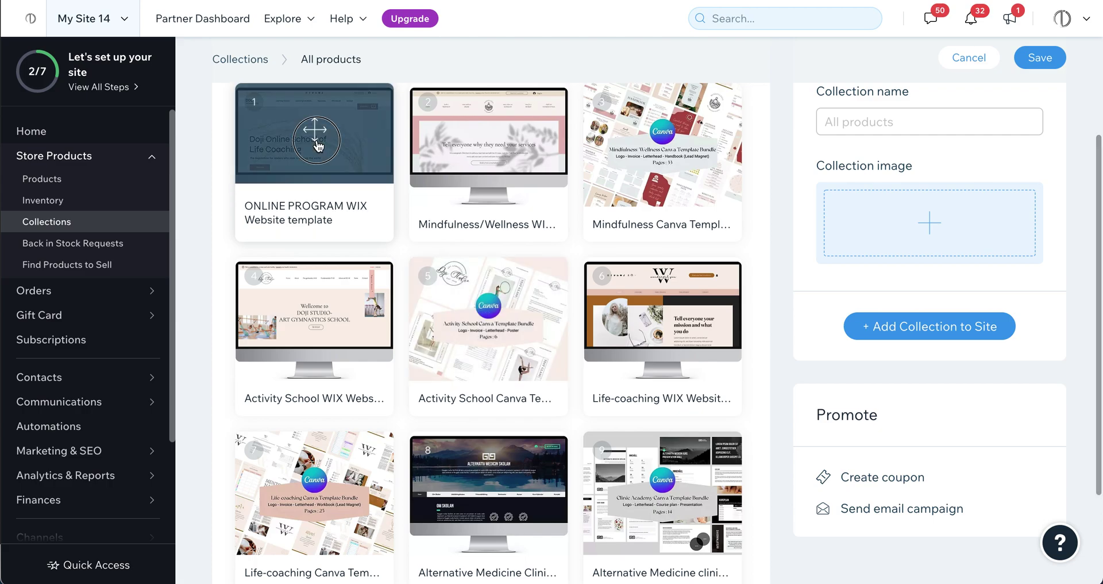
pyautogui.moveTo(312, 130); pyautogui.dragTo(665, 475)
pyautogui.scroll(1, 571, 417)
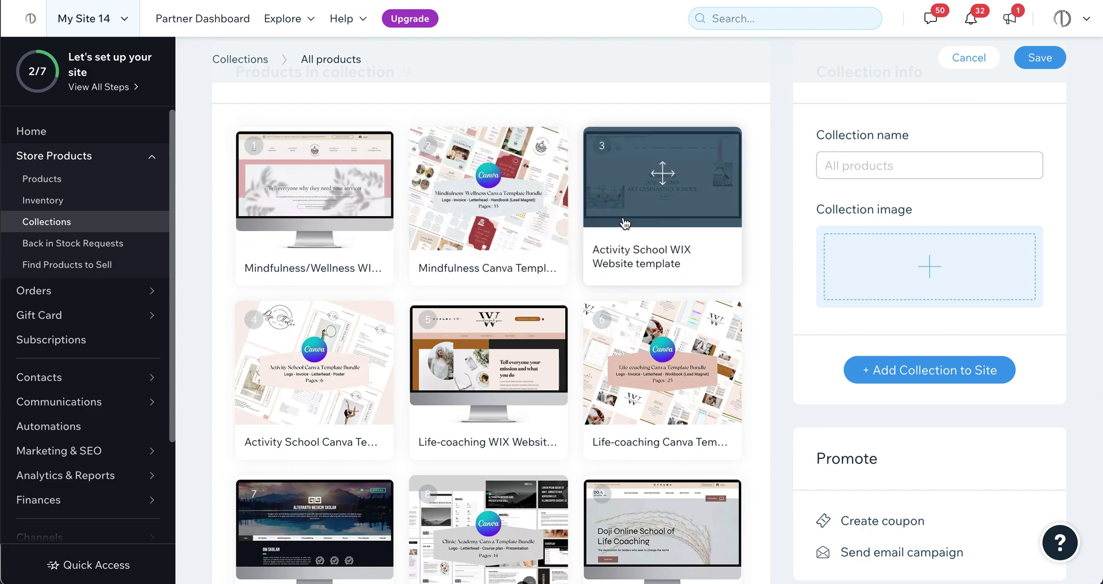
pyautogui.scroll(-2, 492, 345)
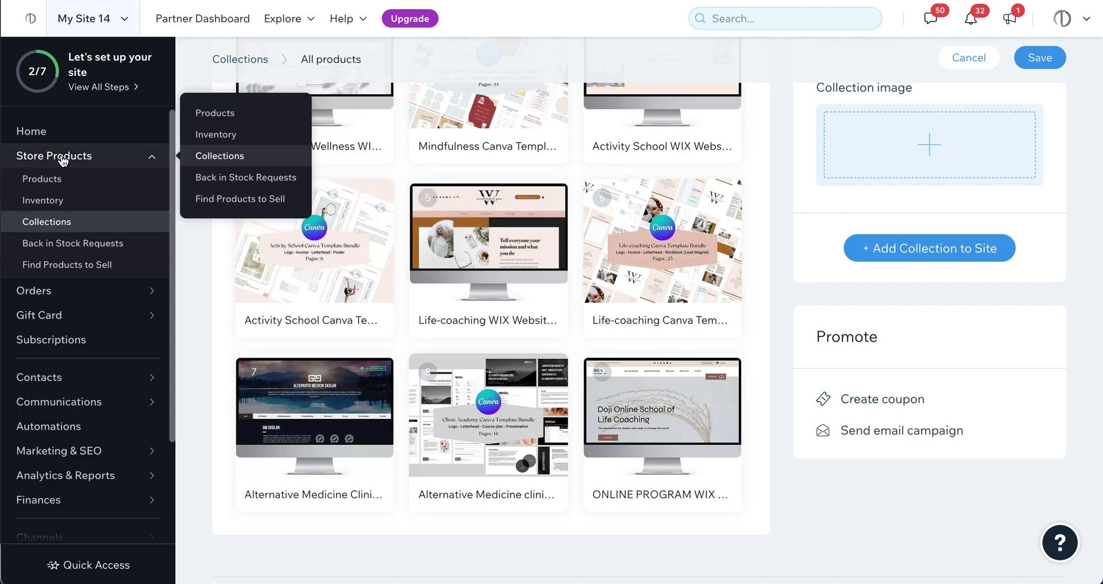
# - Leave the All products page without saving the new order and go to the store's Collections overview
pyautogui.click(36, 157)
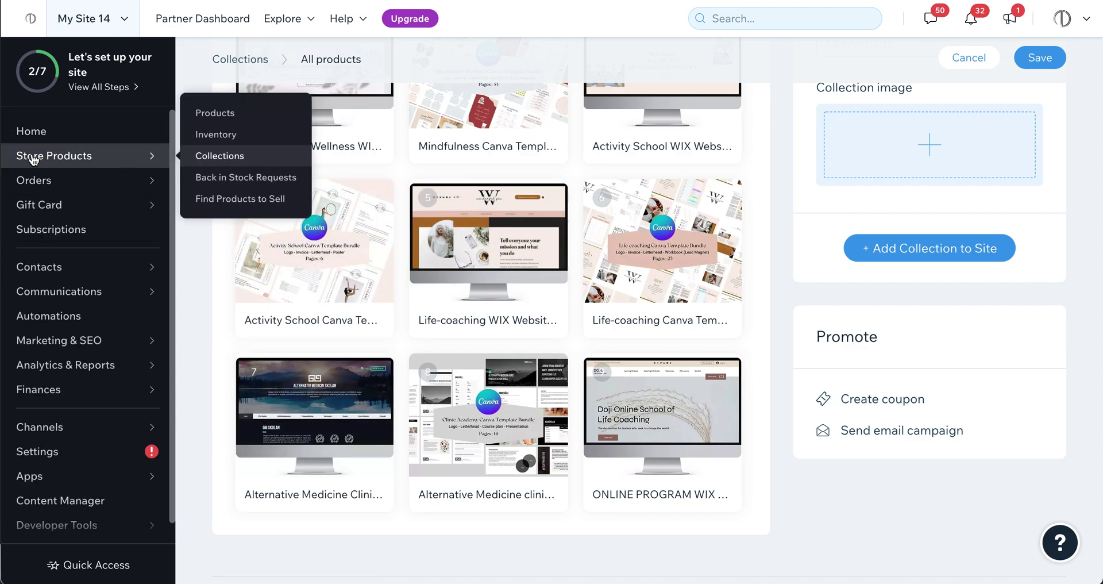
pyautogui.click(149, 157)
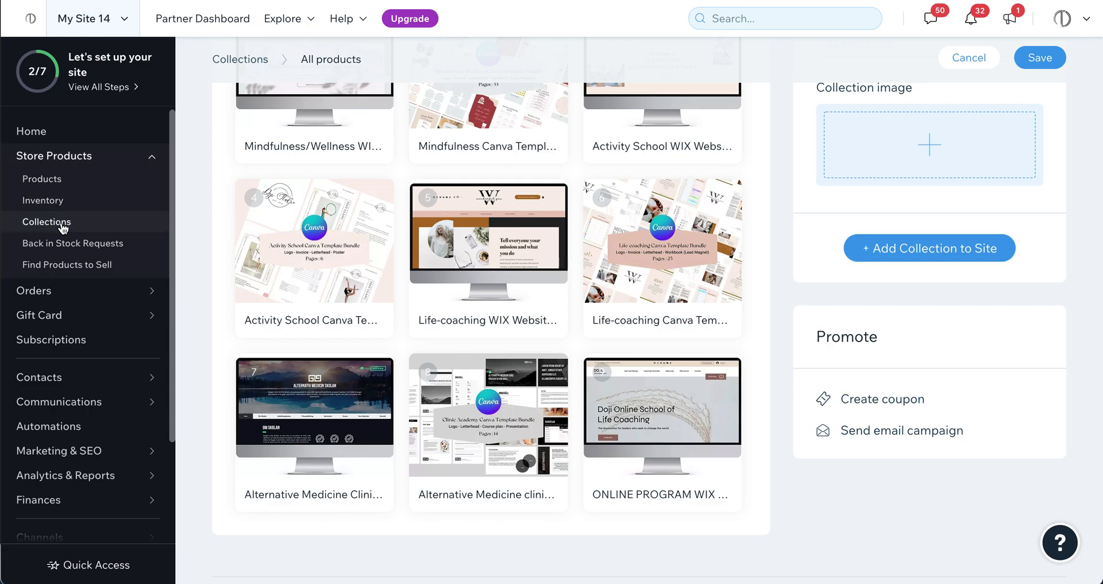
pyautogui.click(56, 223)
pyautogui.click(585, 342)
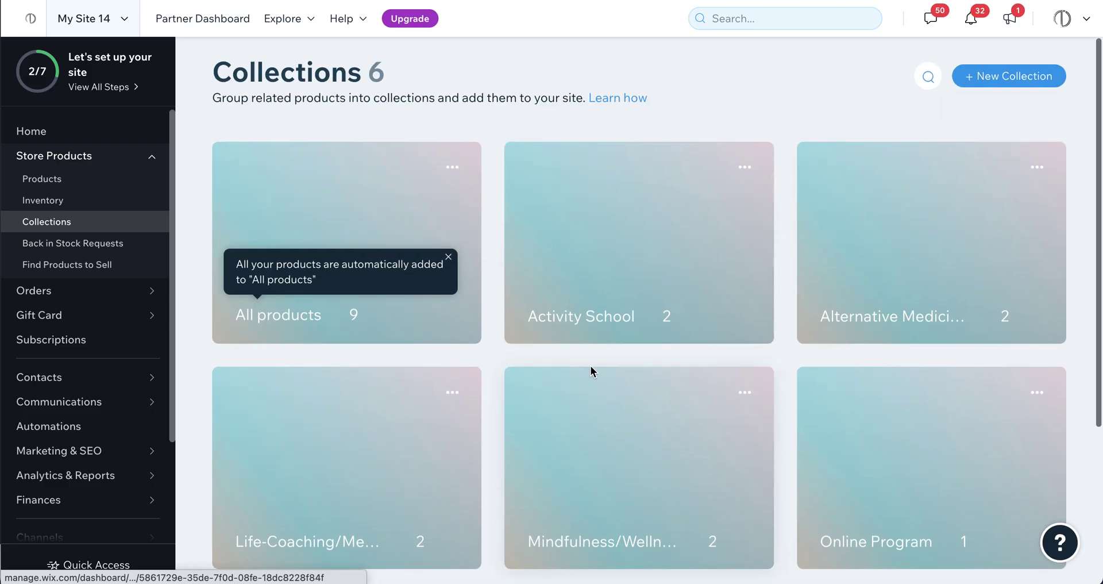
pyautogui.scroll(-2, 882, 394)
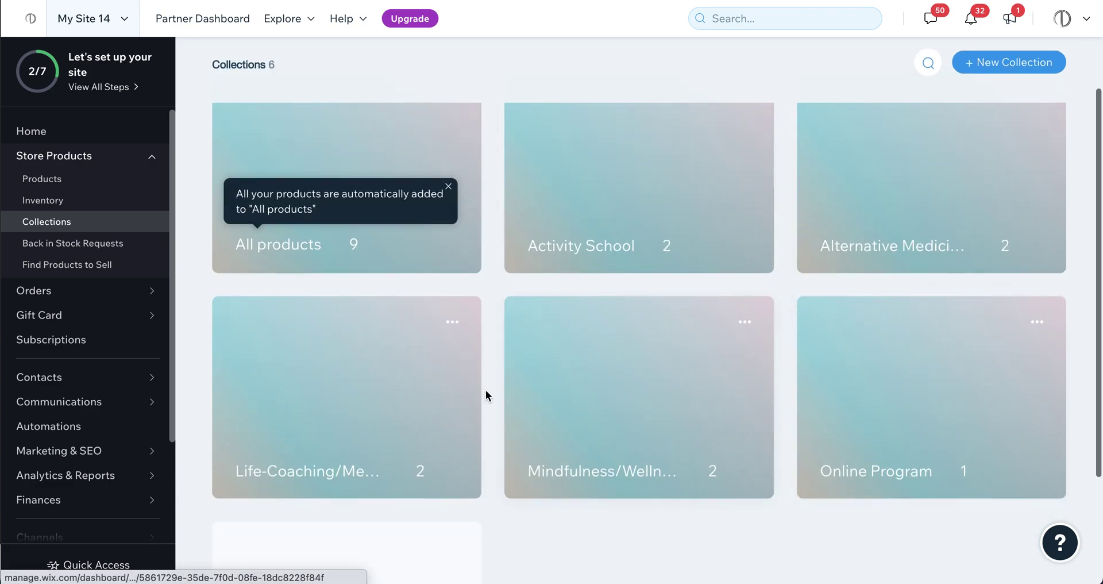
pyautogui.scroll(2, 378, 261)
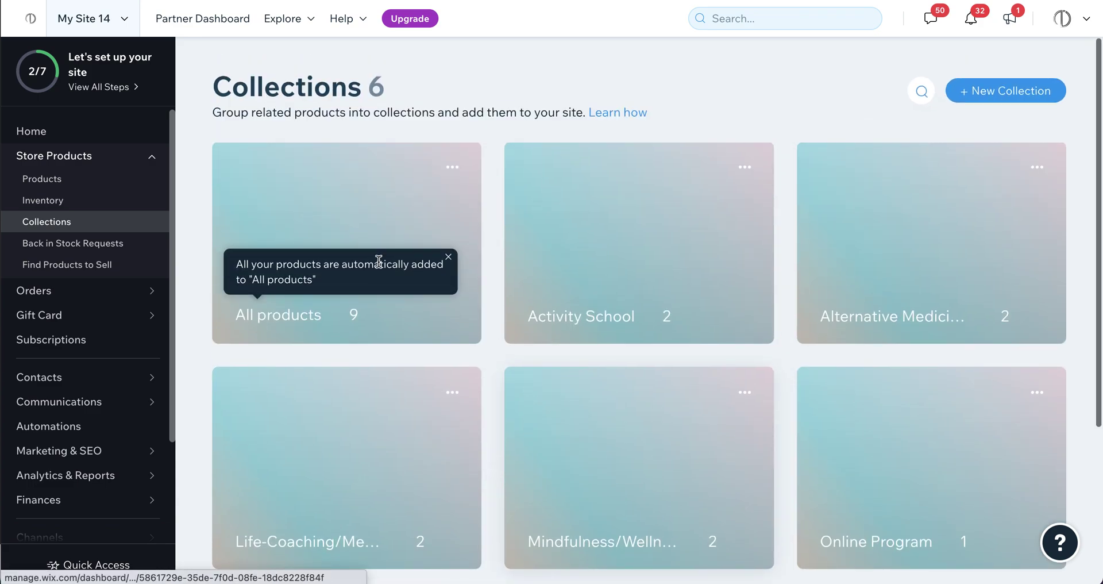
# - Open the All products collection from the Collections overview and view its product tiles
pyautogui.click(312, 216)
pyautogui.scroll(-5, 505, 408)
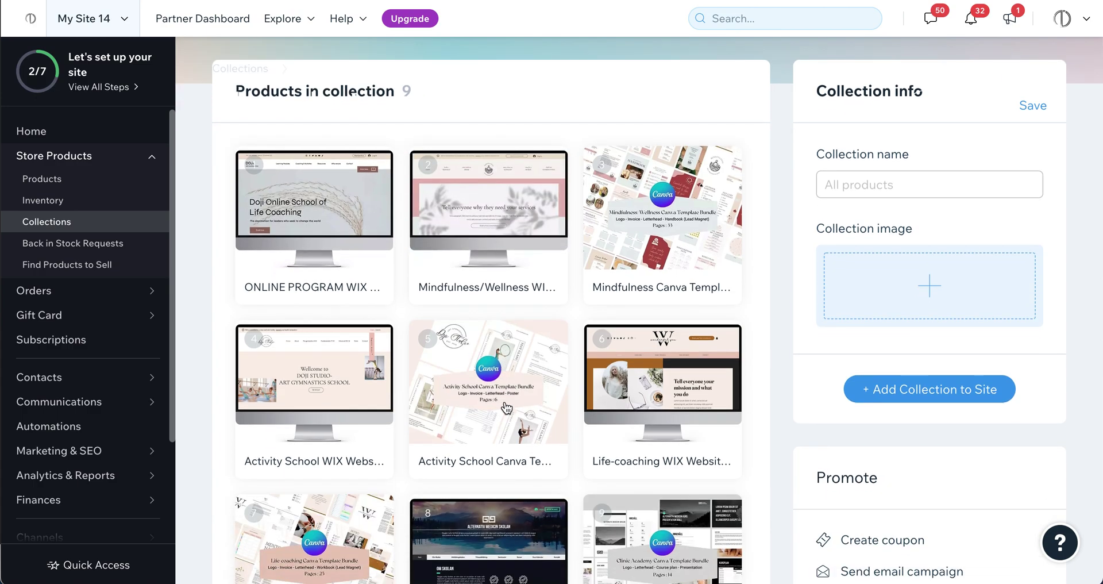
pyautogui.scroll(2, 488, 402)
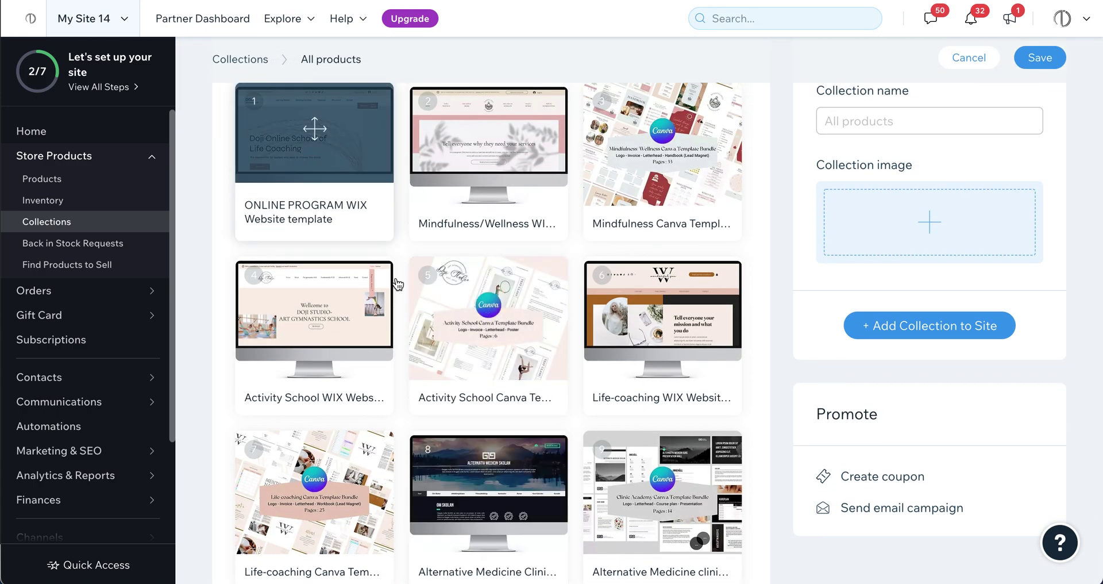
# - Move the ONLINE PROGRAM WIX Website template from first to ninth place in the All products collection and save the order
pyautogui.scroll(1, 396, 283)
pyautogui.moveTo(386, 108); pyautogui.dragTo(704, 507)
pyautogui.scroll(-3, 703, 509)
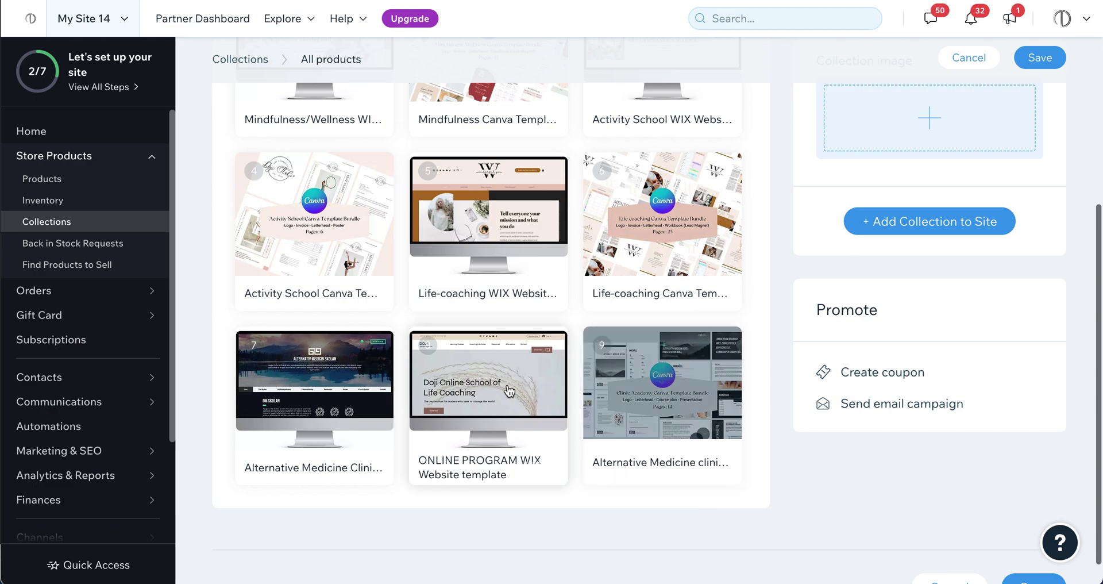
pyautogui.moveTo(508, 391); pyautogui.dragTo(686, 485)
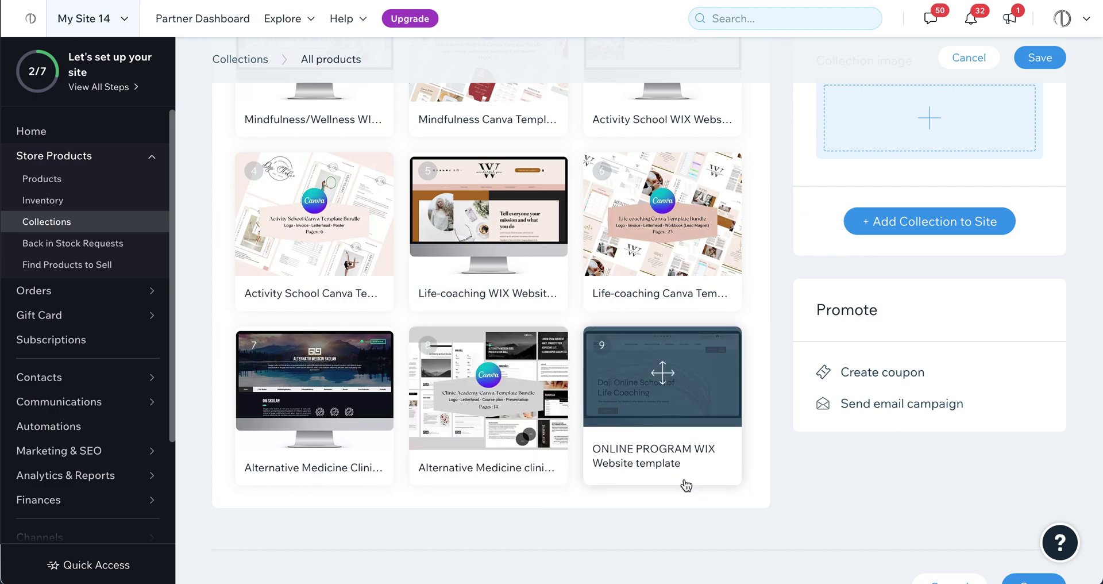
pyautogui.scroll(5, 686, 485)
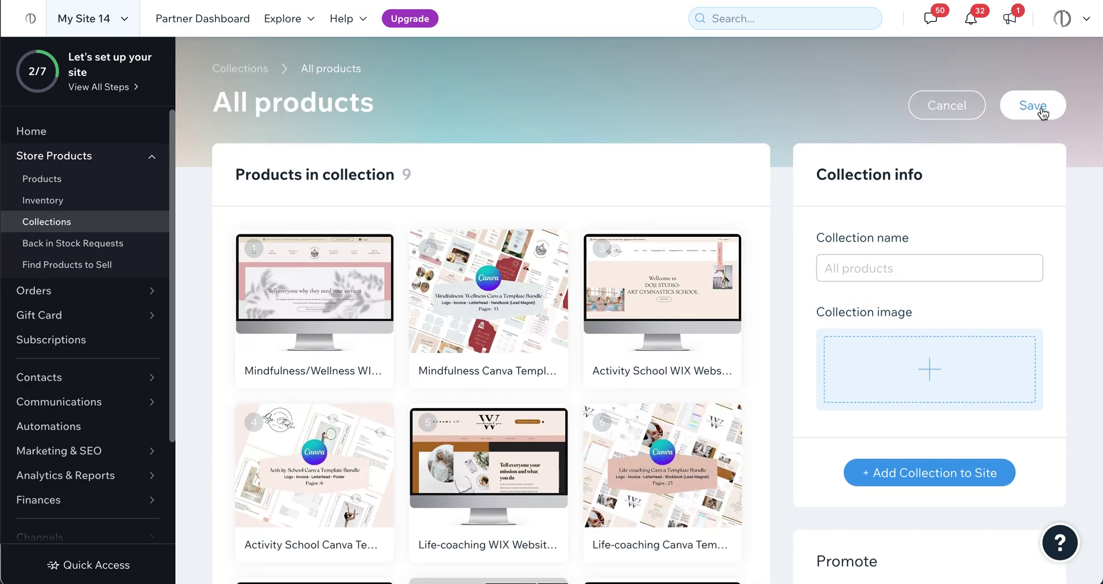
pyautogui.click(1040, 111)
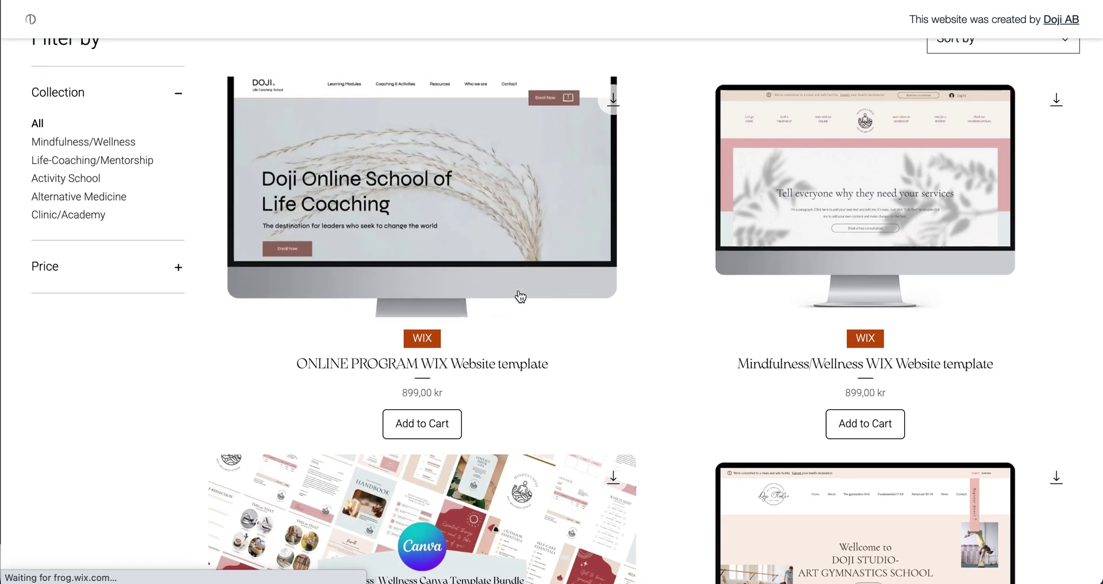
# - Review the order of all products in the live template shop, from the first product to the last
pyautogui.scroll(5, 519, 295)
pyautogui.scroll(-8, 520, 295)
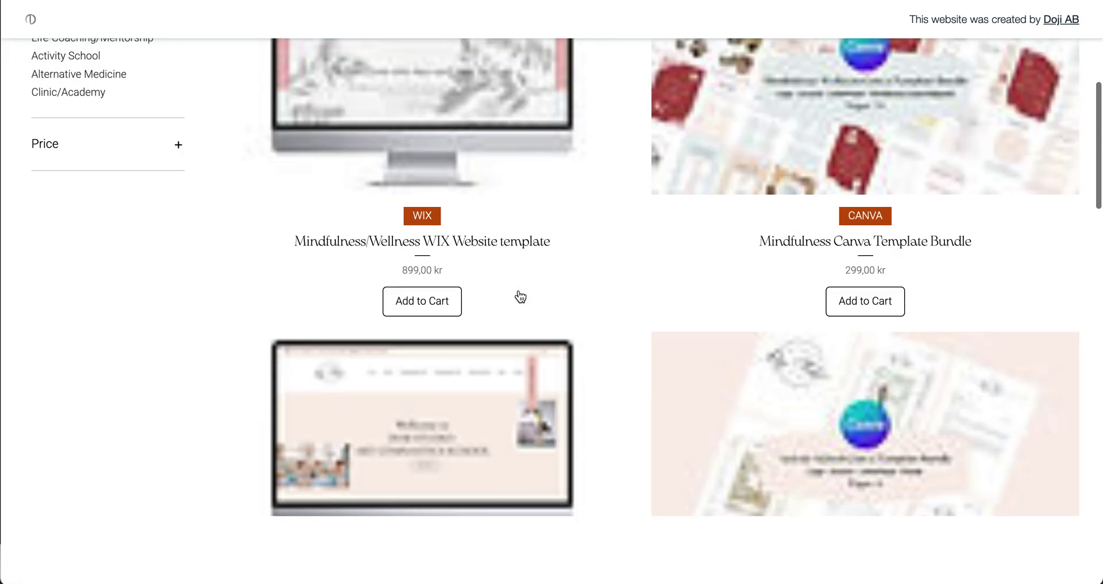
pyautogui.scroll(5, 519, 296)
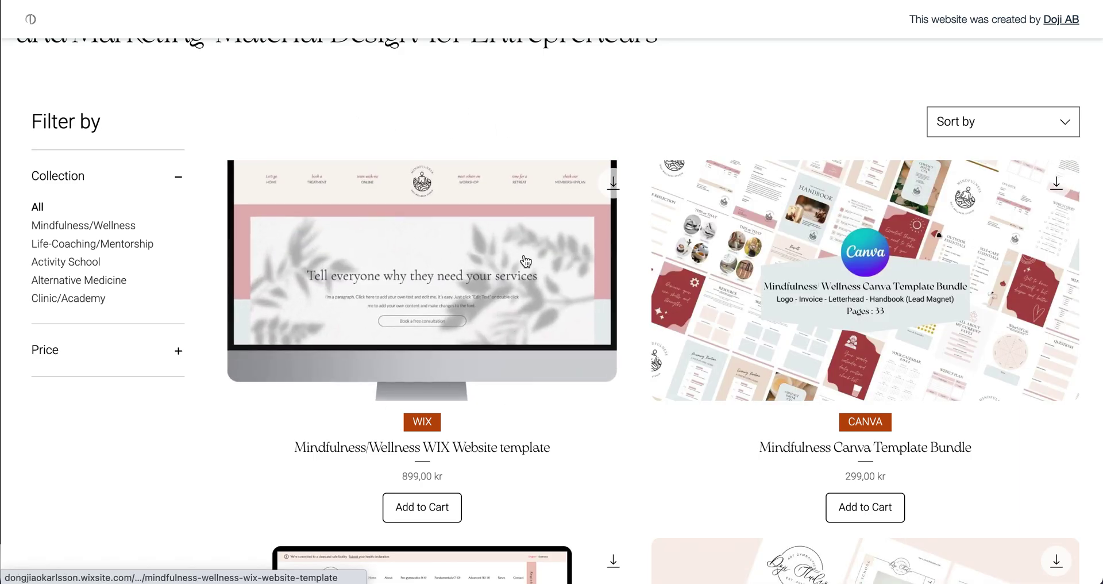
pyautogui.scroll(-1, 771, 253)
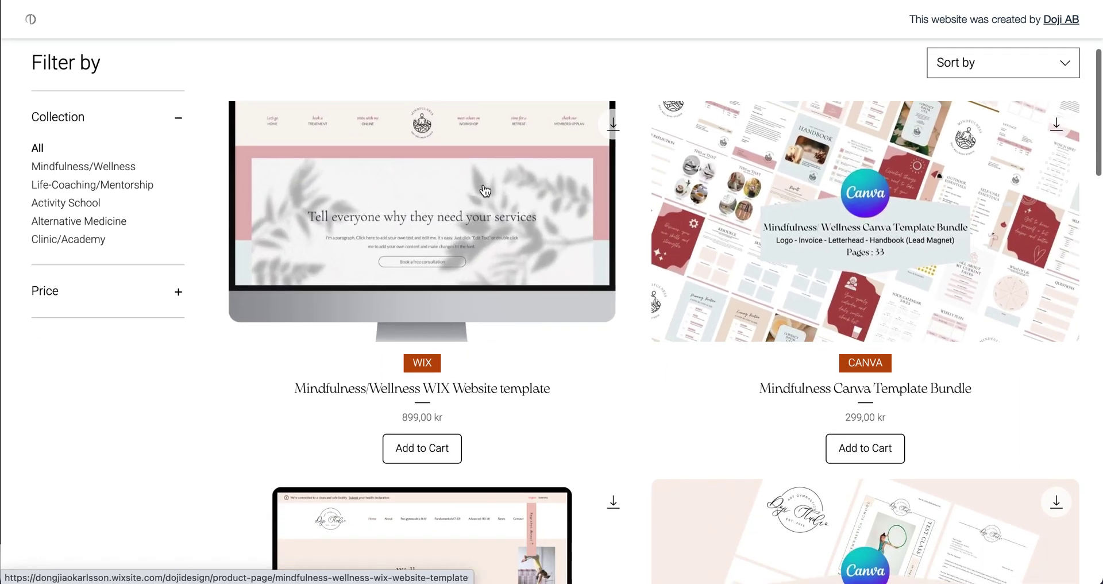
pyautogui.scroll(-4, 786, 207)
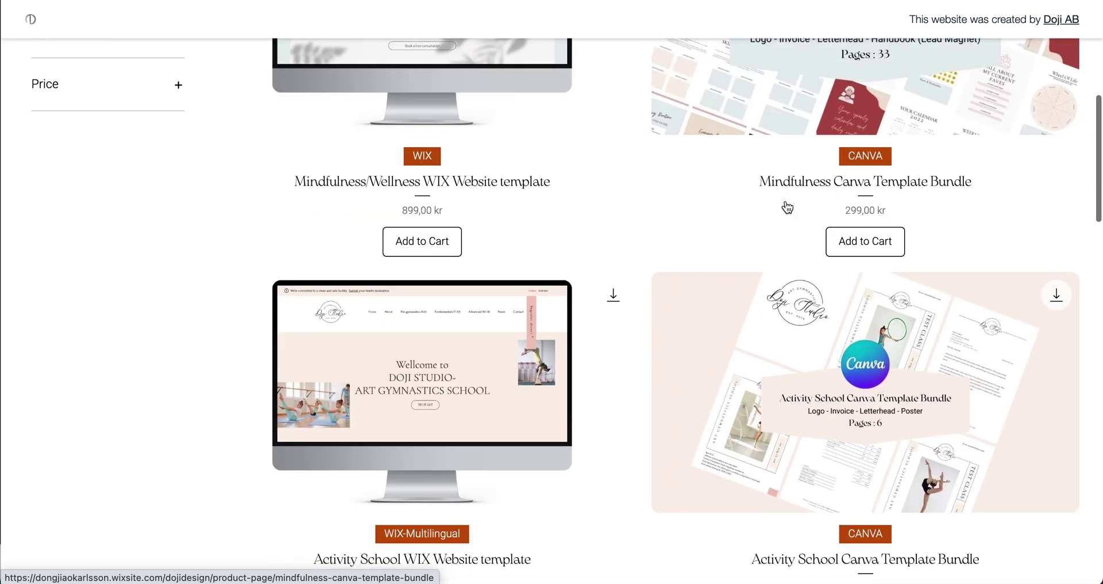
pyautogui.scroll(-7, 517, 326)
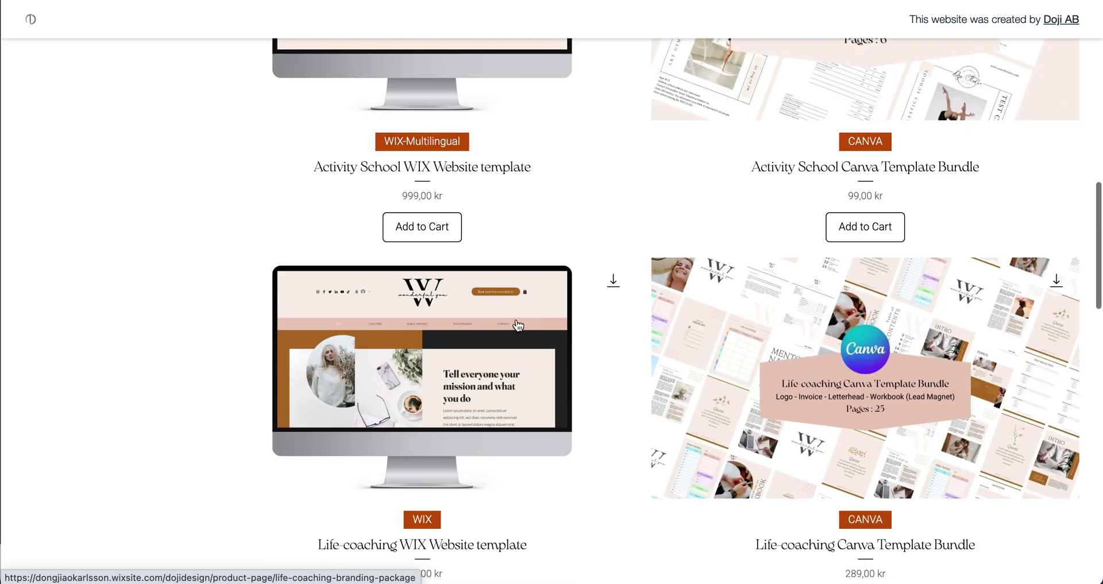
pyautogui.scroll(-5, 517, 325)
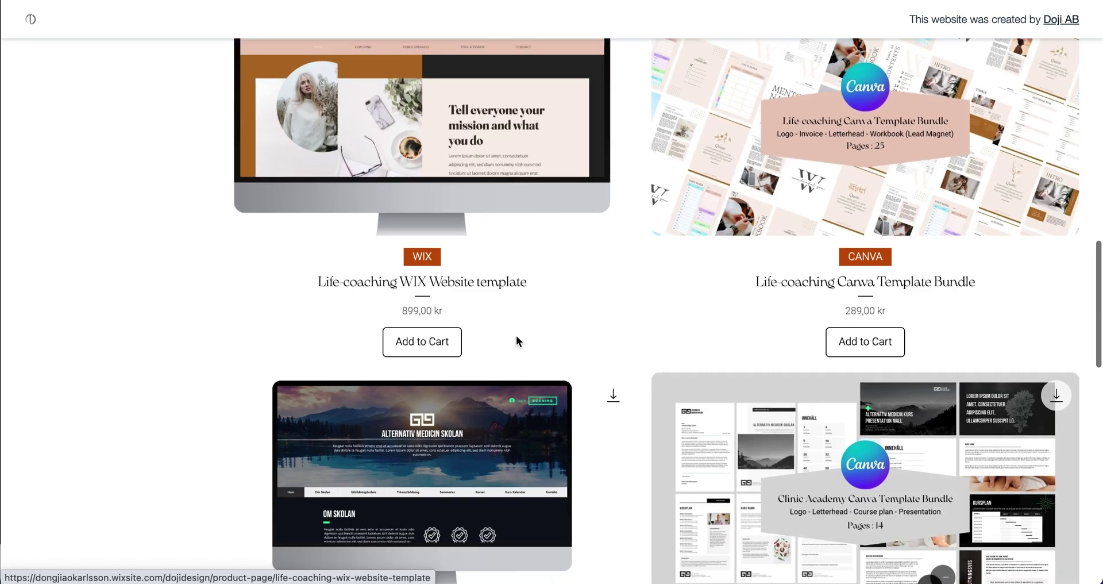
pyautogui.scroll(-4, 795, 359)
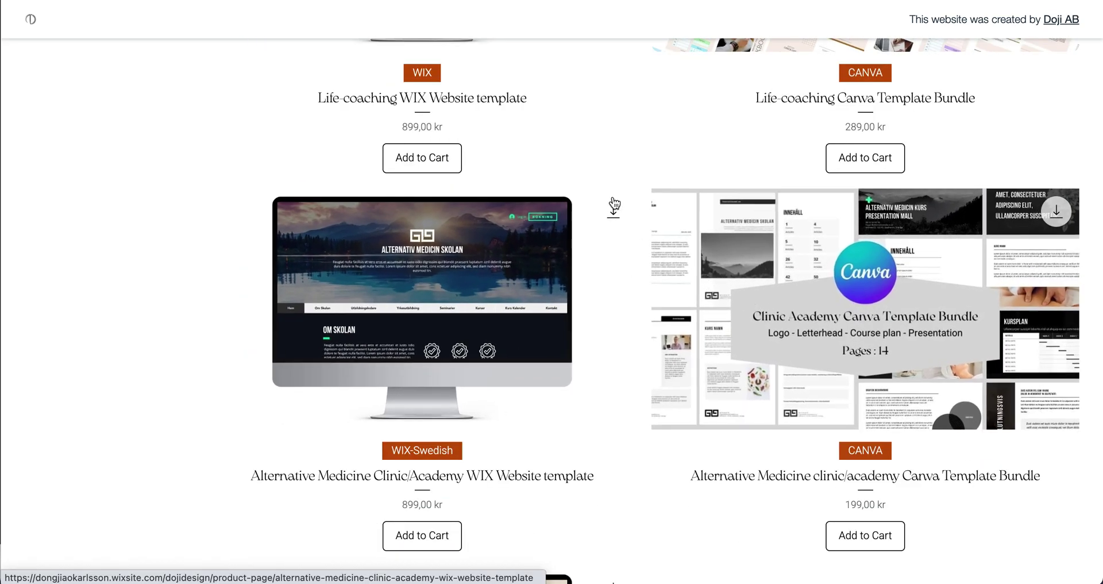
pyautogui.scroll(-3, 620, 211)
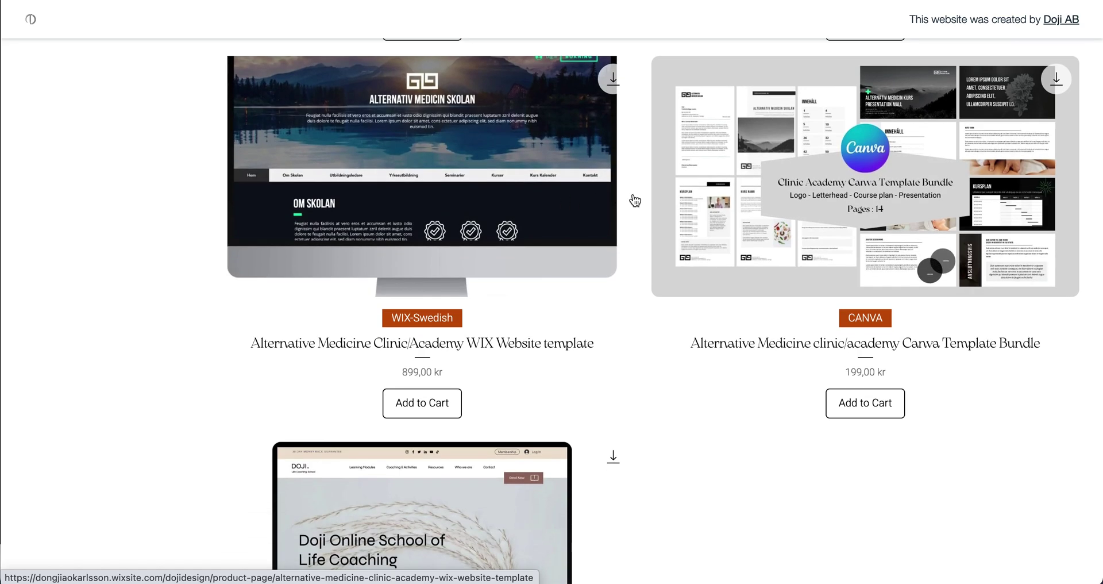
pyautogui.scroll(1, 711, 270)
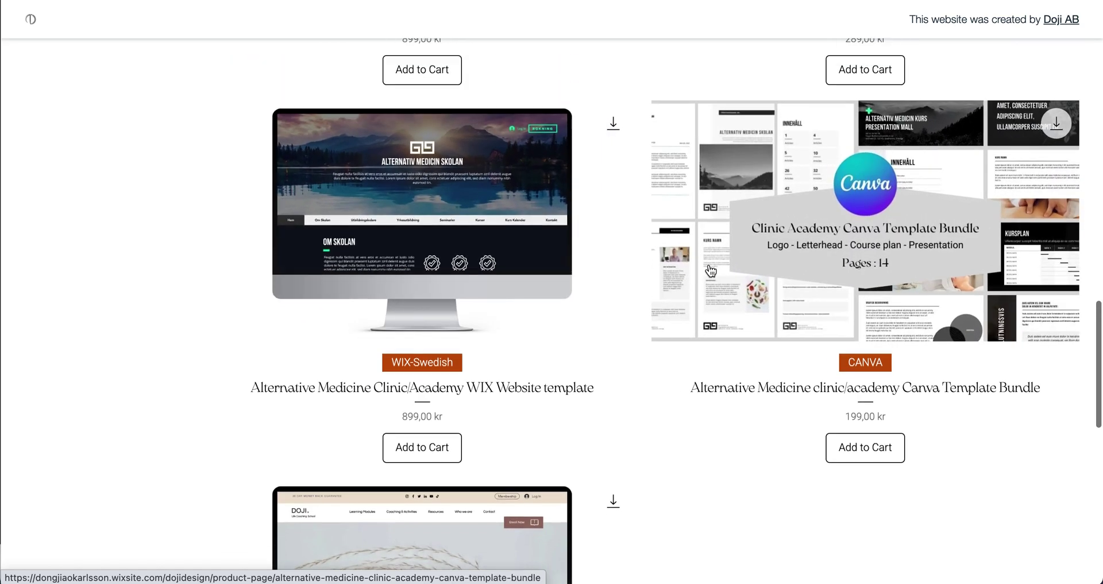
pyautogui.scroll(20, 710, 270)
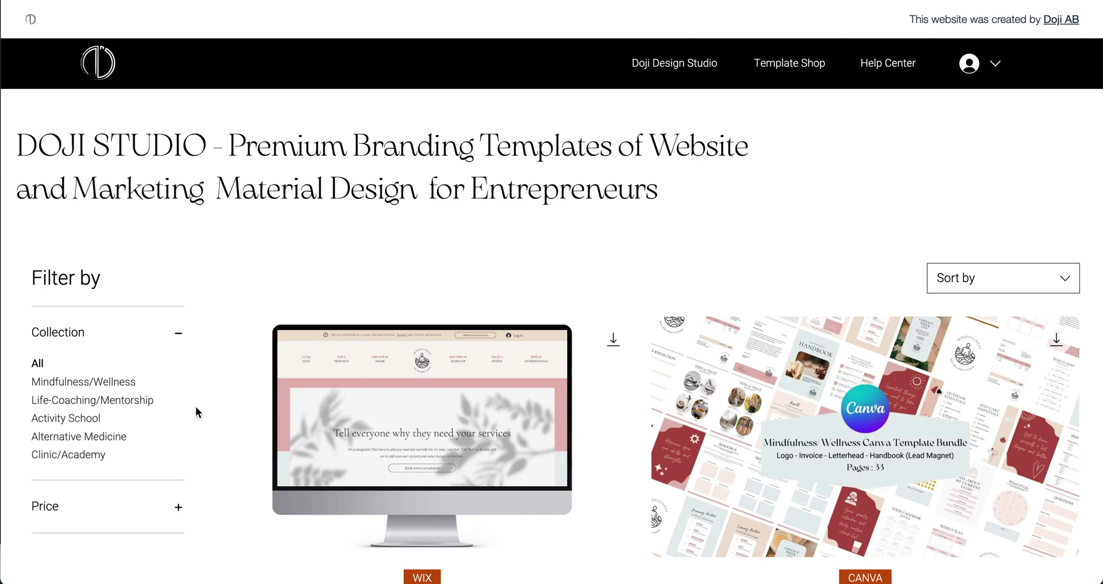
# - Filter the live shop by the Life-Coaching/Mentorship collection and examine its product order
pyautogui.scroll(-2, 197, 413)
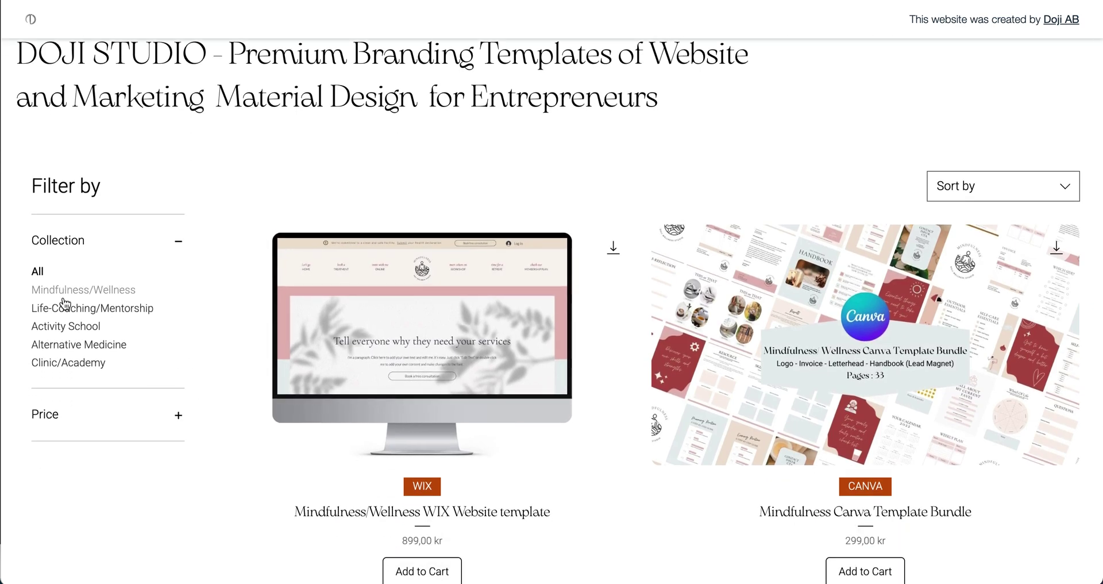
pyautogui.click(97, 312)
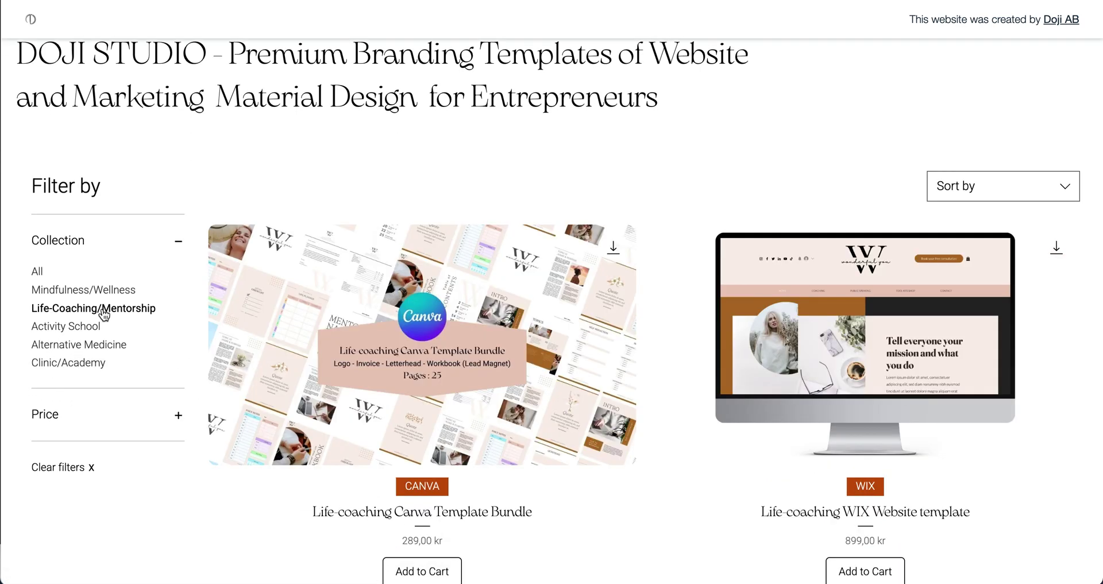
pyautogui.scroll(-2, 753, 318)
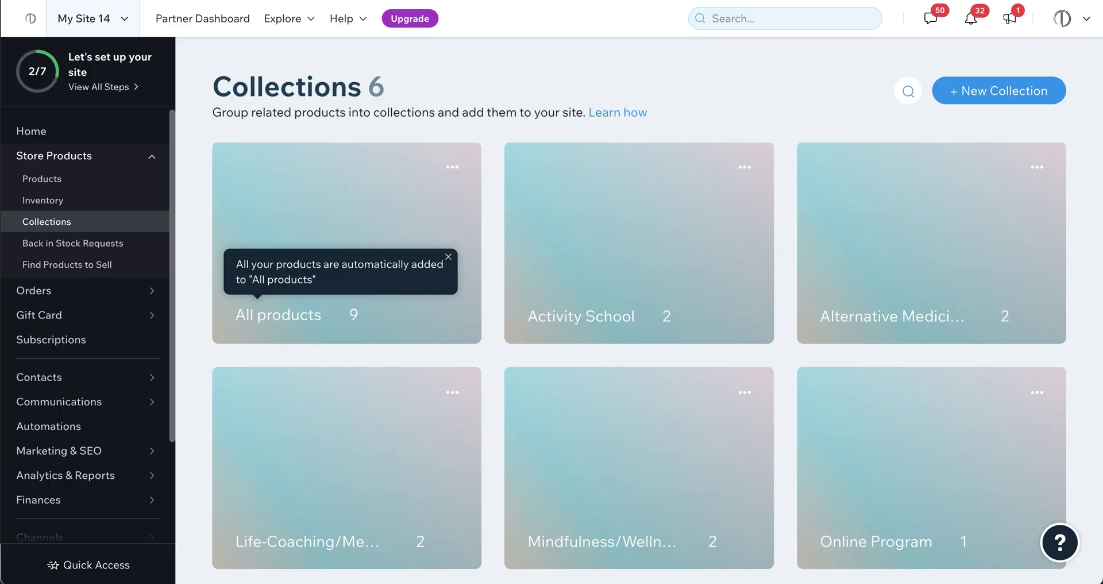
# - In the store's Life-Coaching/Mentorship collection, move the Life-coaching WIX Website template to first place and save the order
pyautogui.scroll(-2, 711, 344)
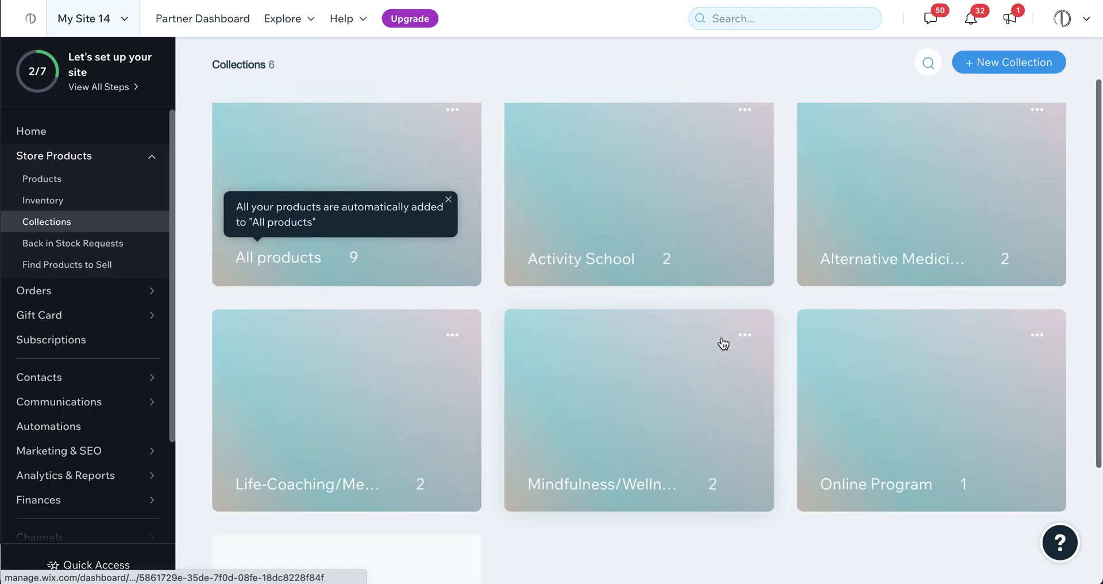
pyautogui.click(389, 406)
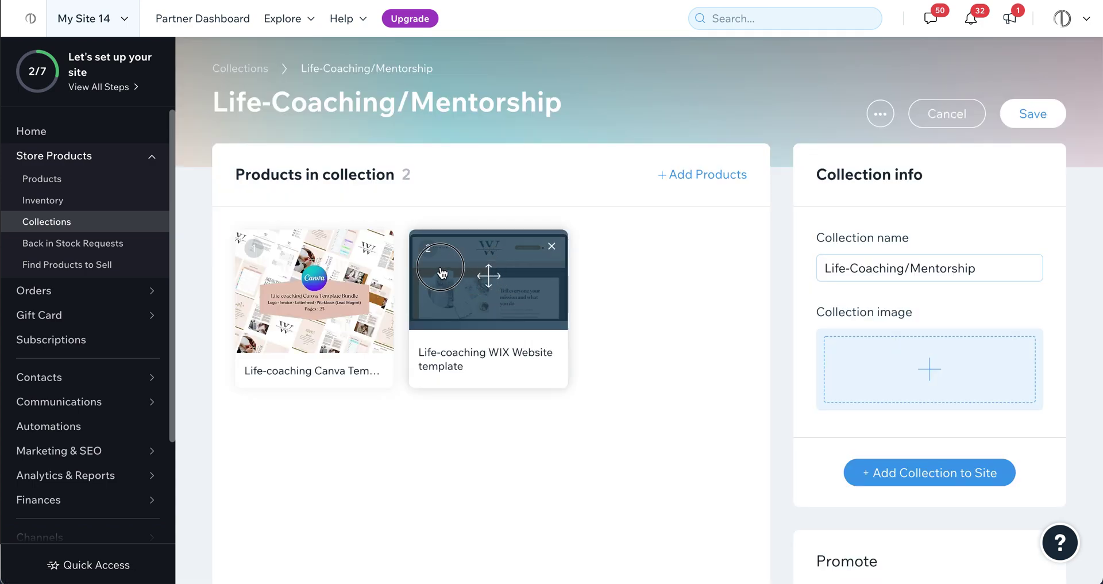
pyautogui.moveTo(441, 271); pyautogui.dragTo(260, 270)
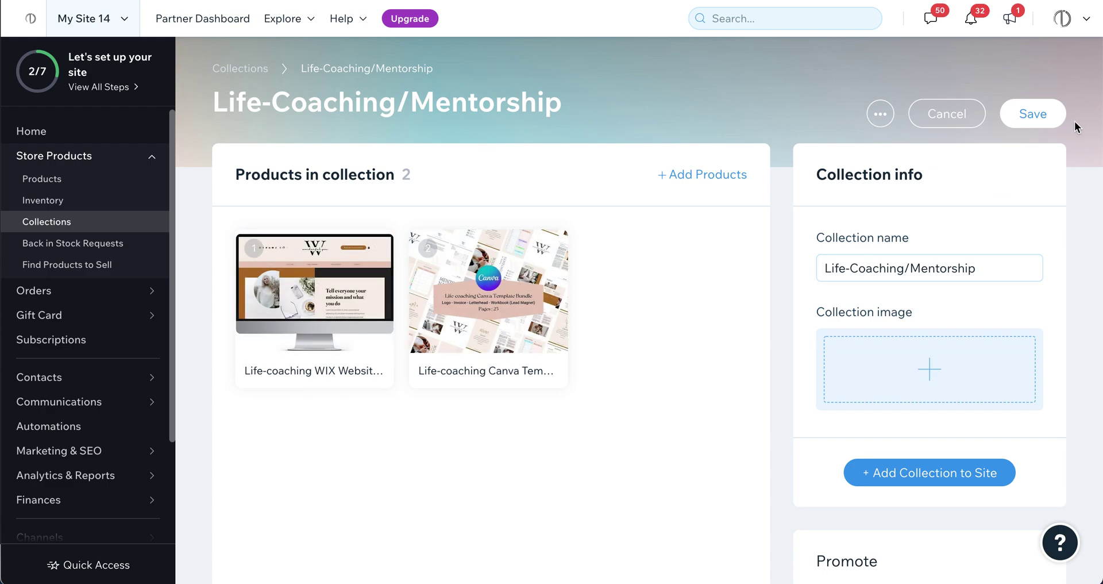
pyautogui.click(1033, 111)
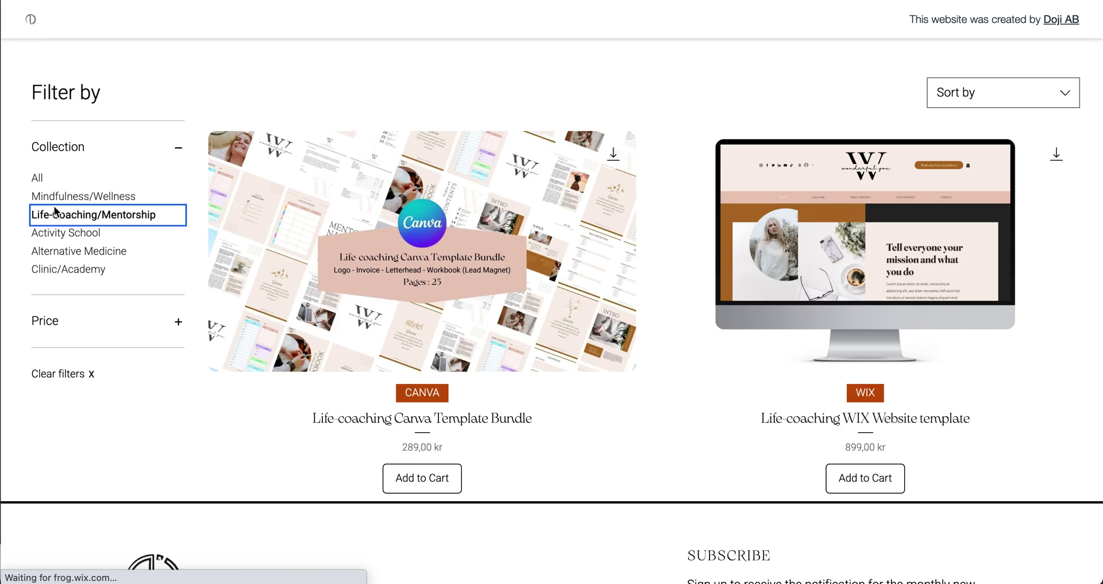
# - Check the Life-Coaching/Mentorship product order in the live shop and switch the collection filter back to All
pyautogui.scroll(-1, 159, 364)
pyautogui.scroll(-5, 157, 362)
pyautogui.scroll(7, 212, 313)
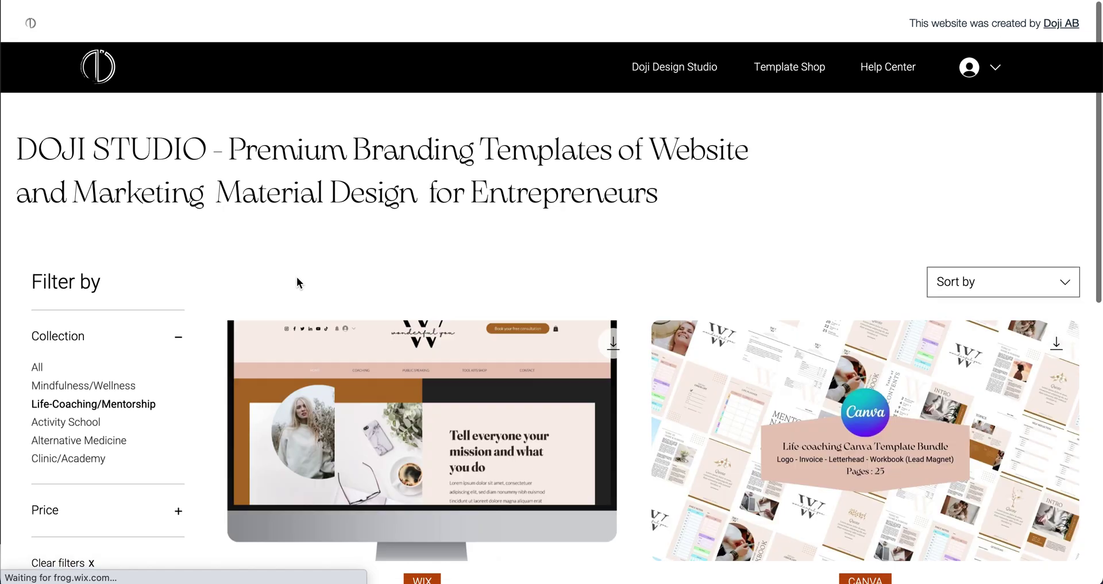
pyautogui.scroll(-2, 259, 304)
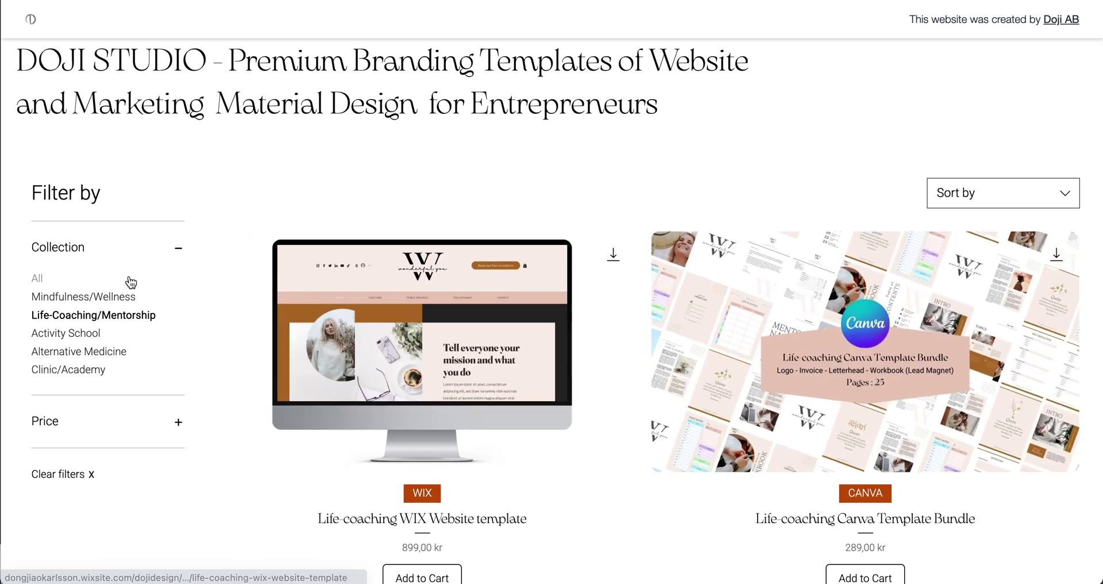
pyautogui.click(39, 279)
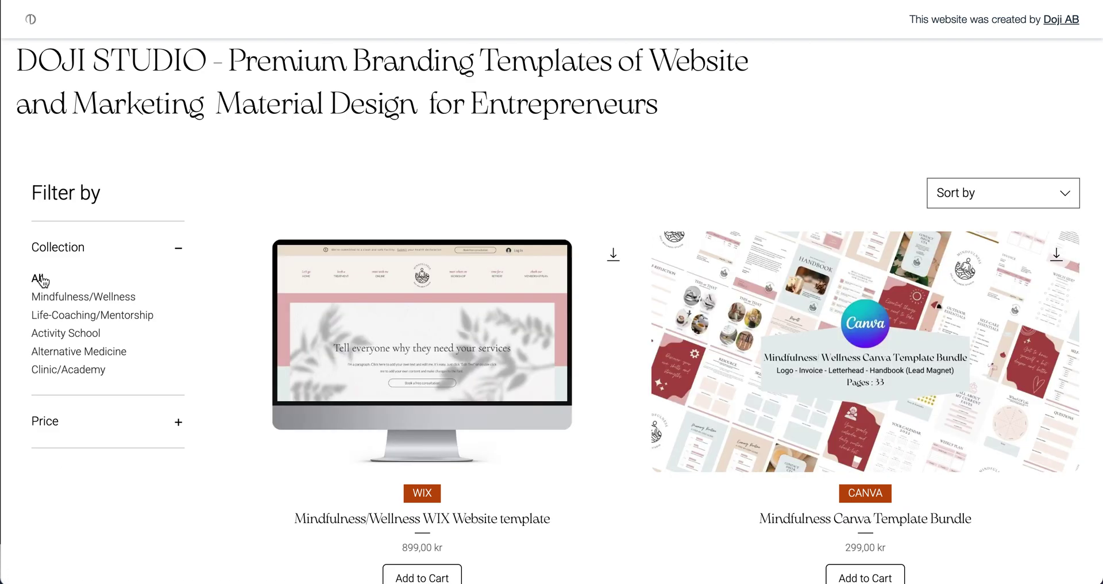